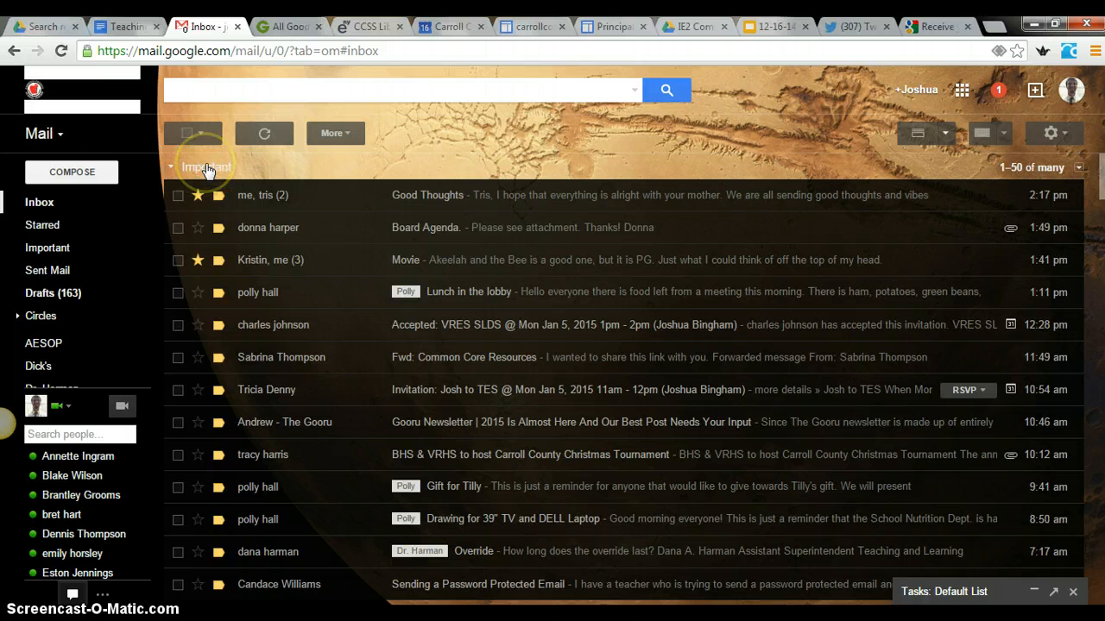
Step: Remove the importance marker from the Gooru Newsletter message dated 10:46 am and reload the inbox
scroll(377, 190, "down", 1)
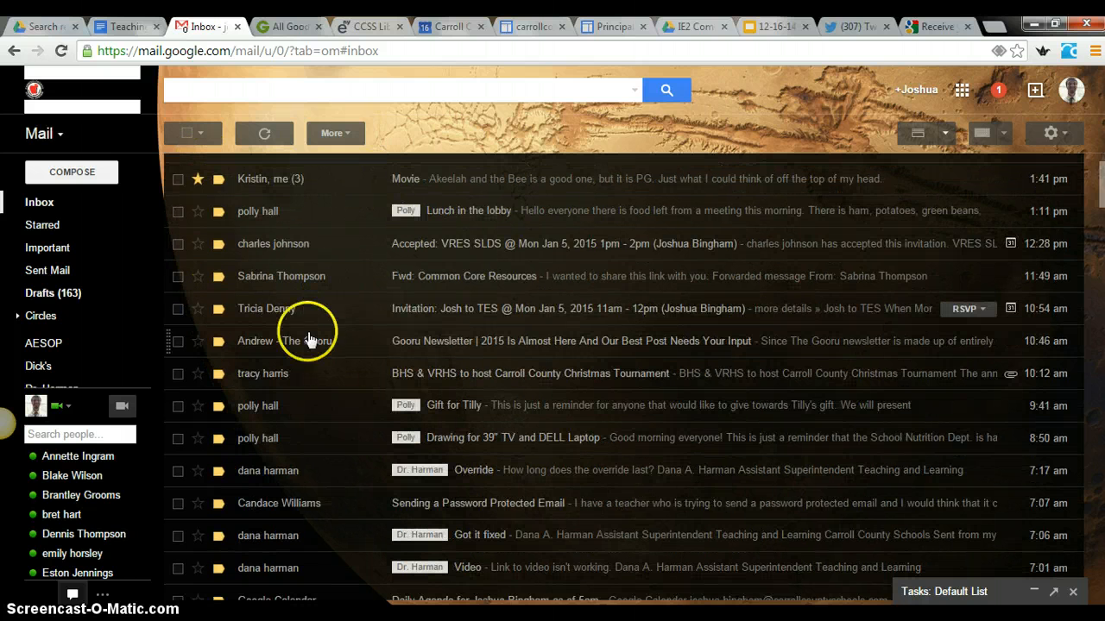
left_click(219, 344)
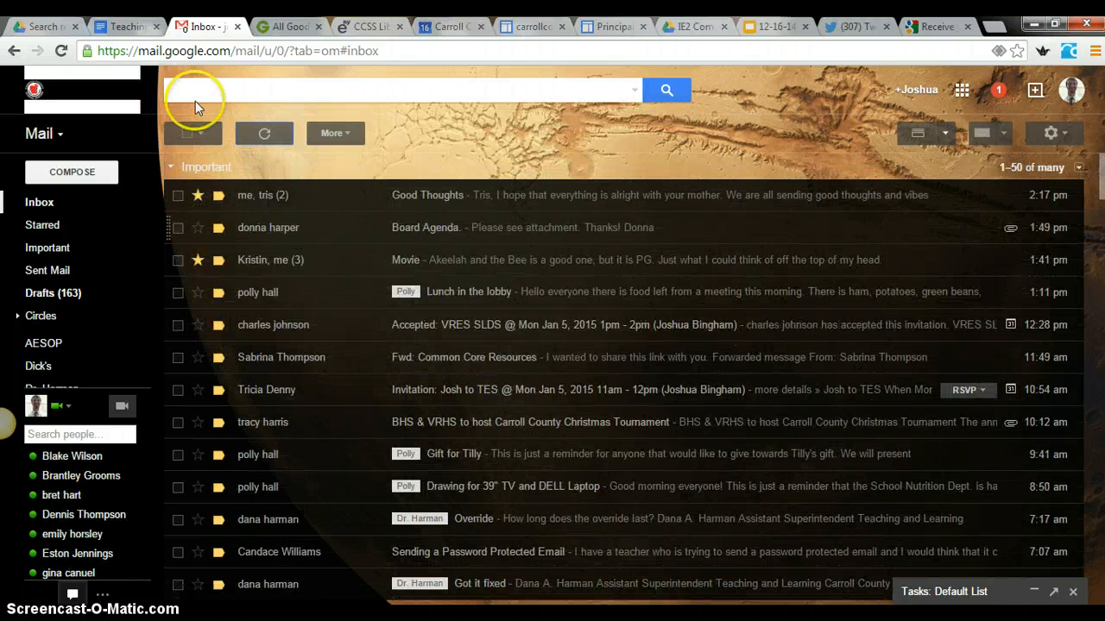
left_click(61, 52)
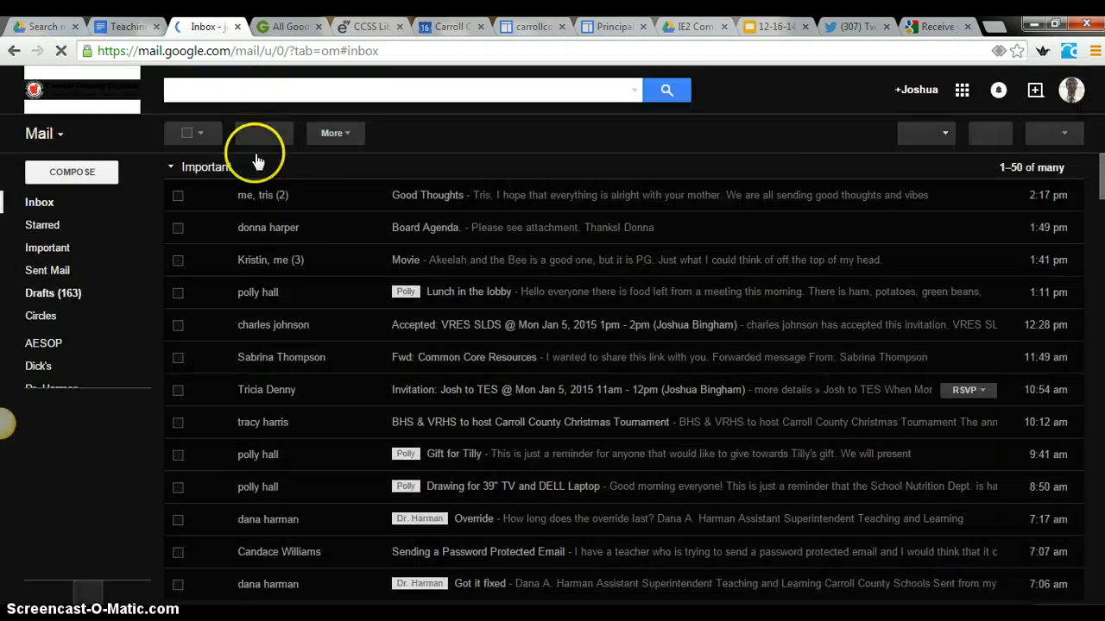
Step: Look through the inbox's Important, Starred and Everything else sections, including where the Gooru Newsletter message is listed
scroll(326, 220, "down", 20)
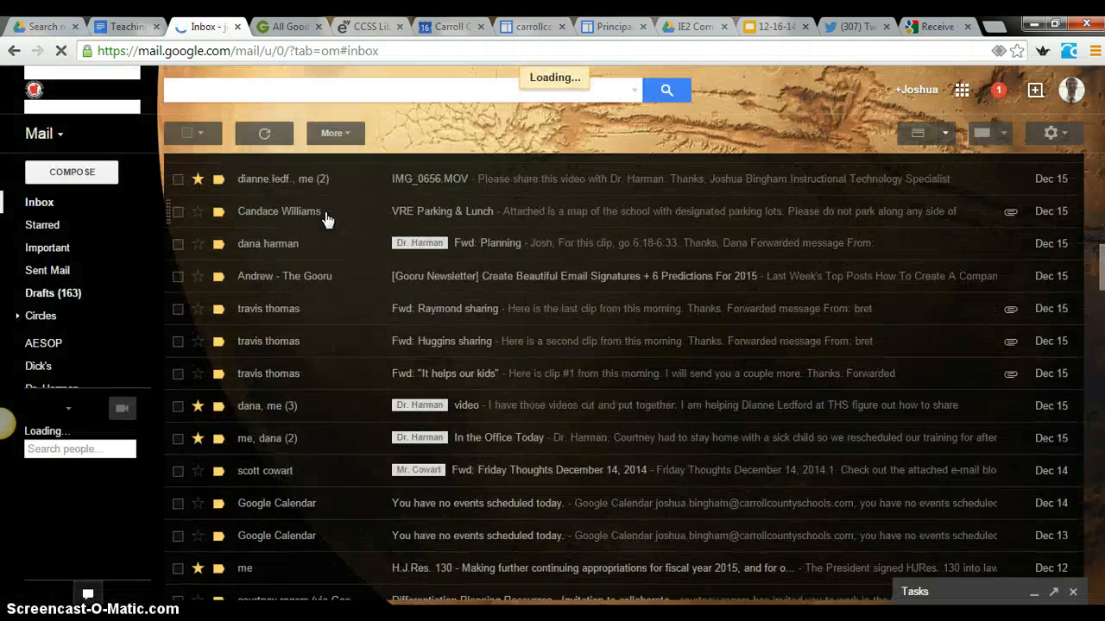
scroll(326, 220, "down", 1)
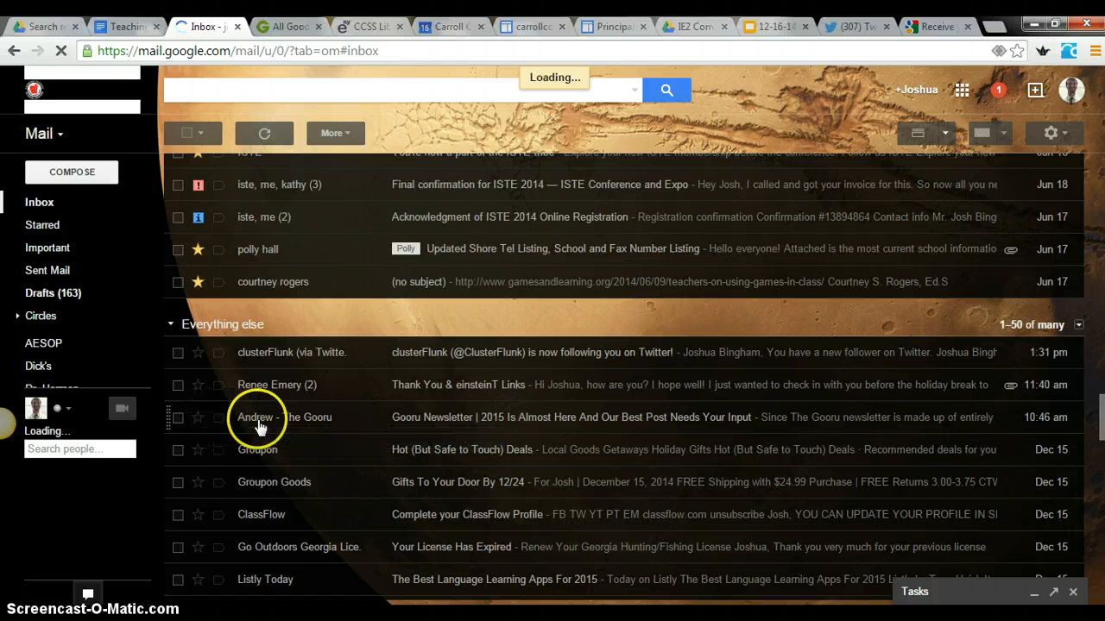
mouse_move(277, 429)
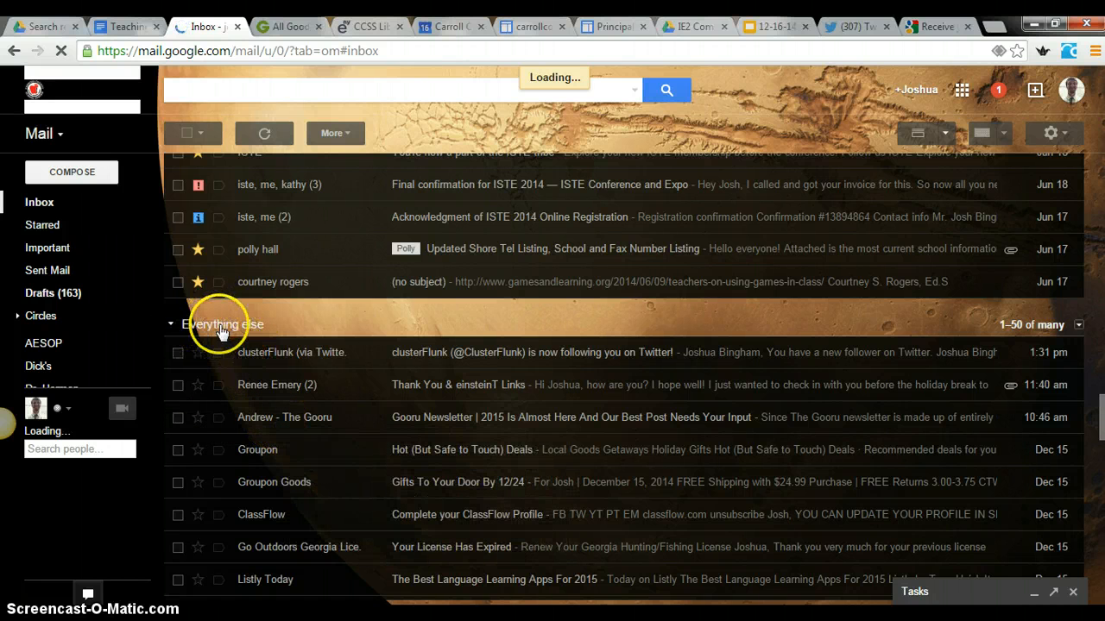
scroll(271, 371, "up", 10)
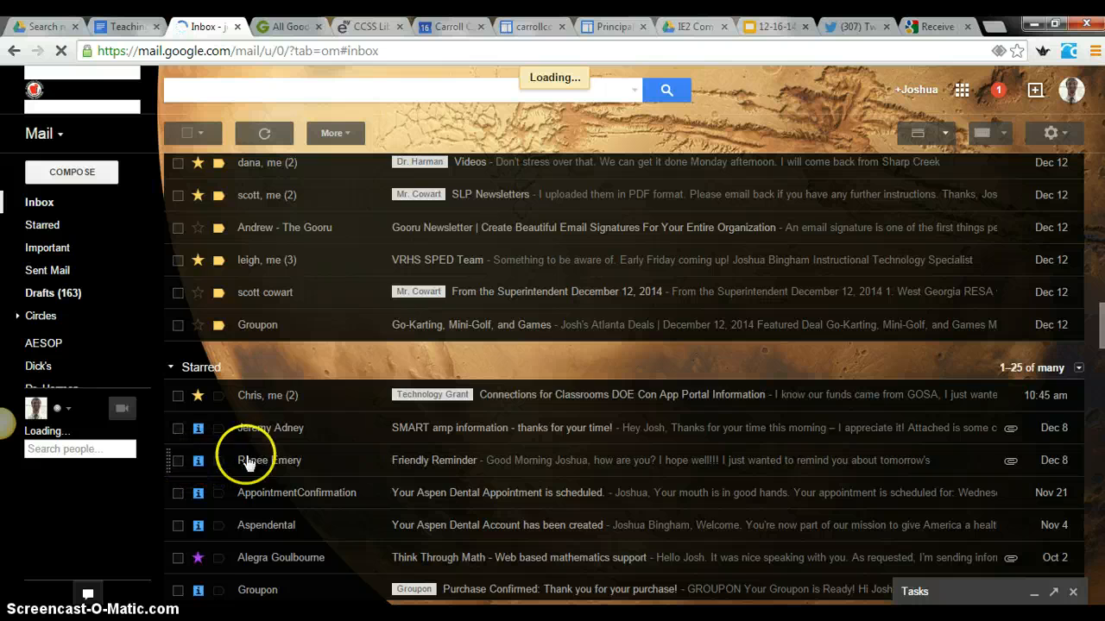
scroll(259, 488, "down", 1)
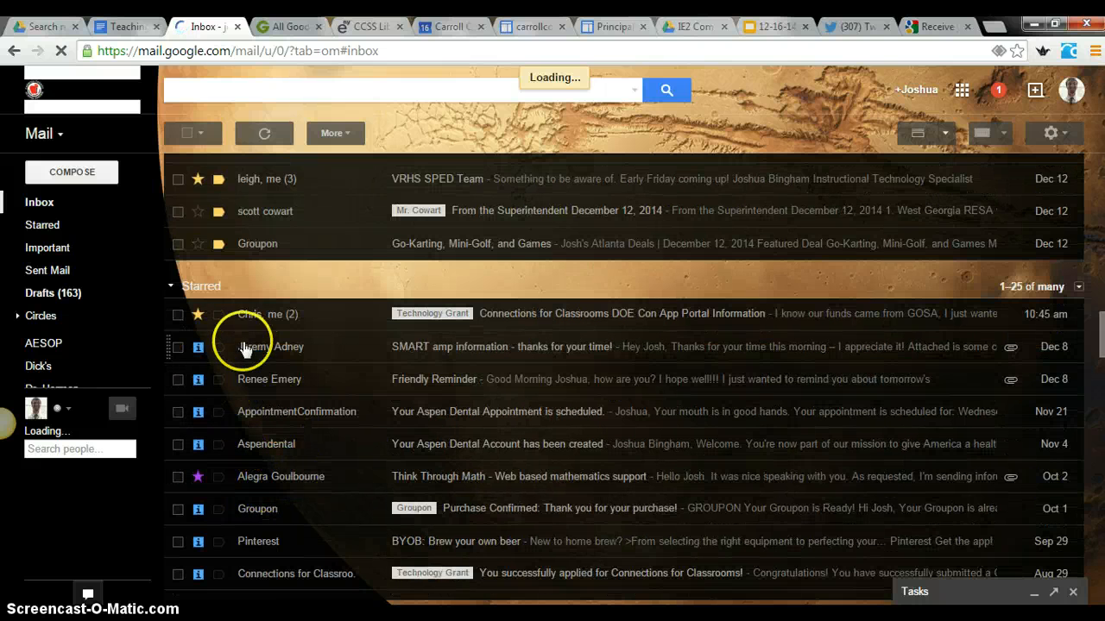
scroll(258, 302, "up", 1)
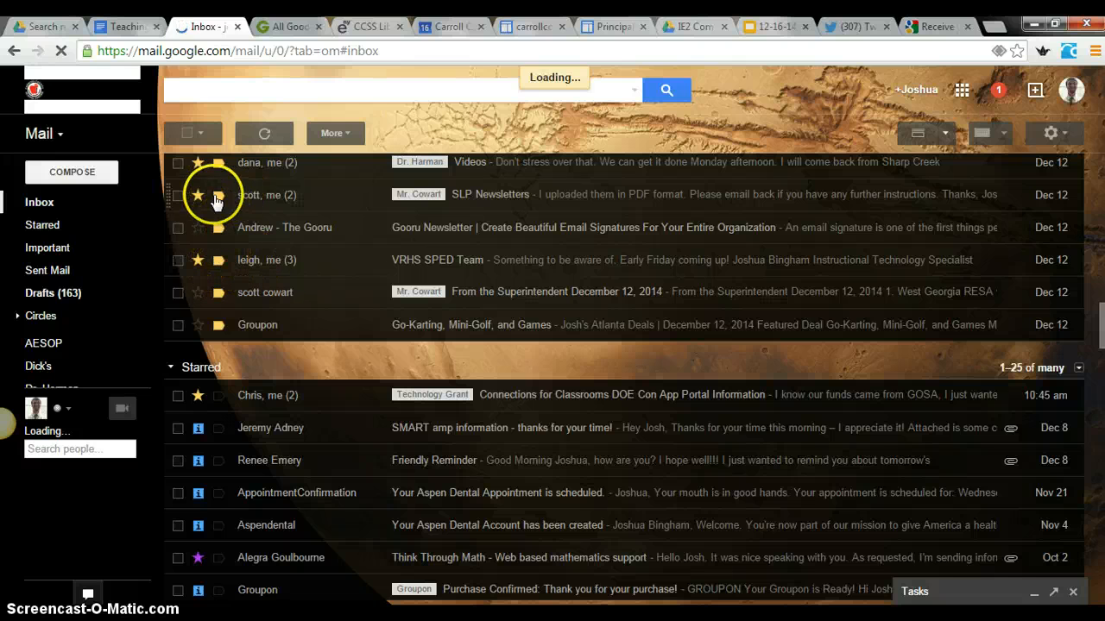
scroll(231, 271, "up", 20)
left_click(227, 268)
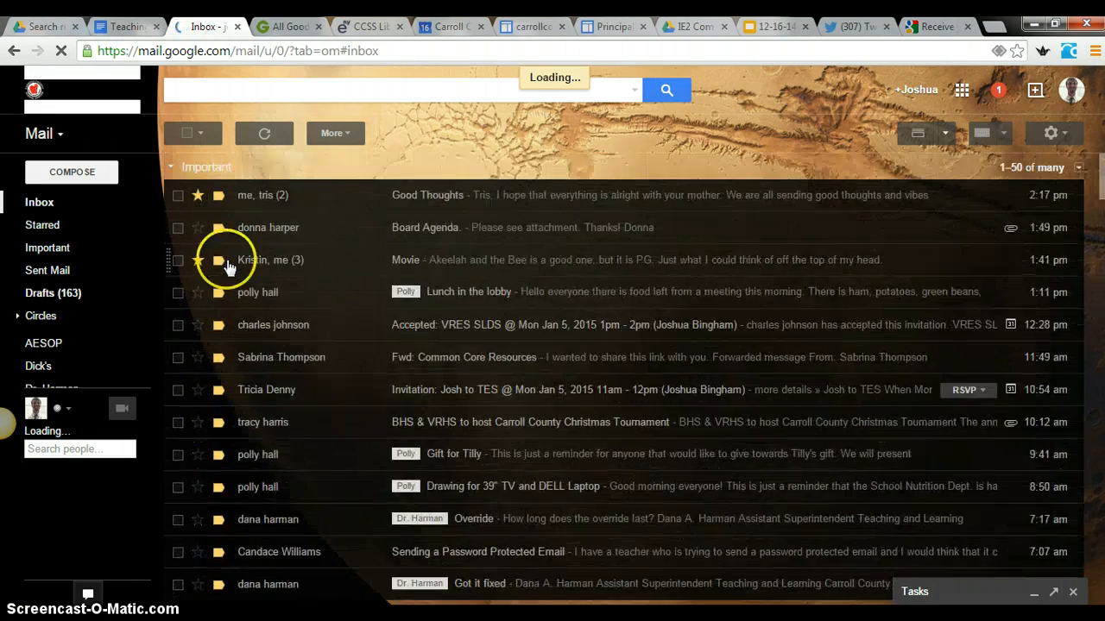
Step: Open the mail settings for the inbox and choose Priority Inbox as the inbox type
left_click(1052, 133)
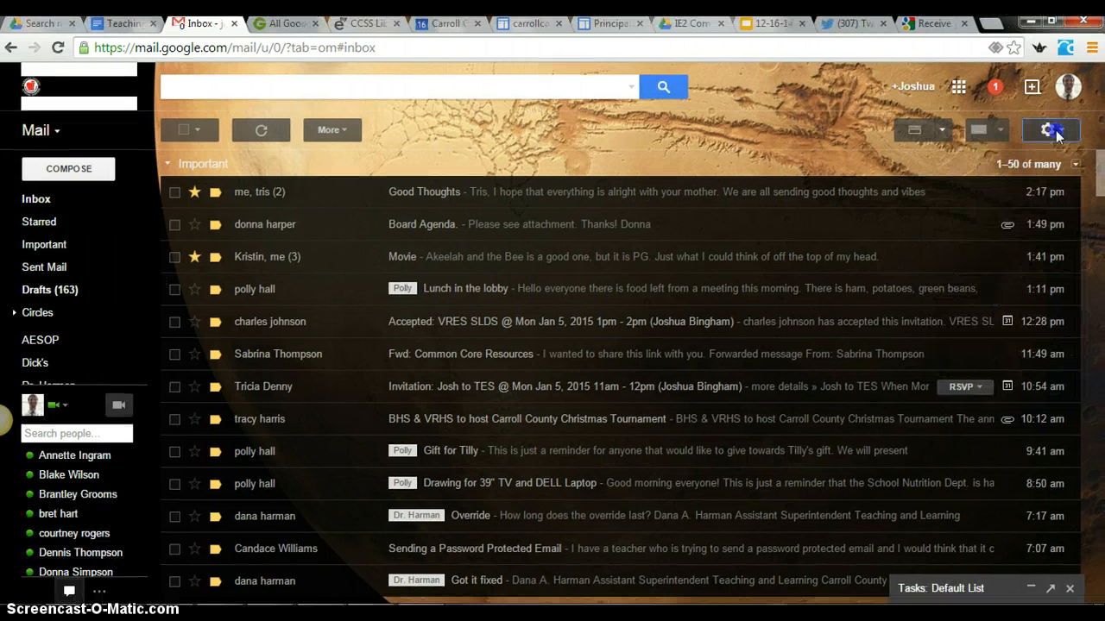
left_click(1051, 133)
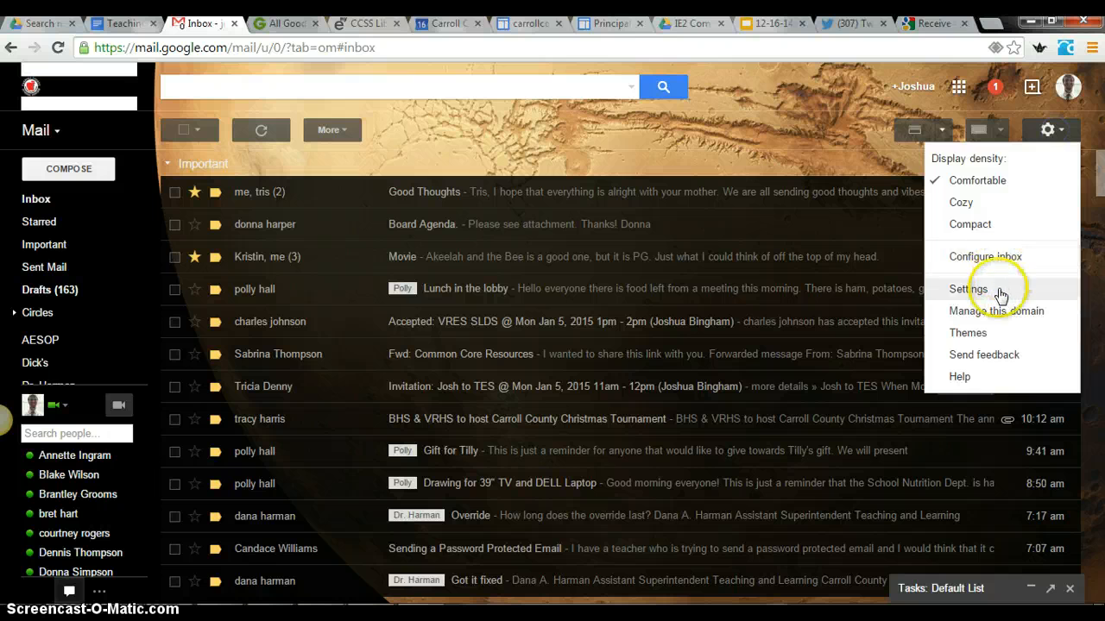
left_click(969, 289)
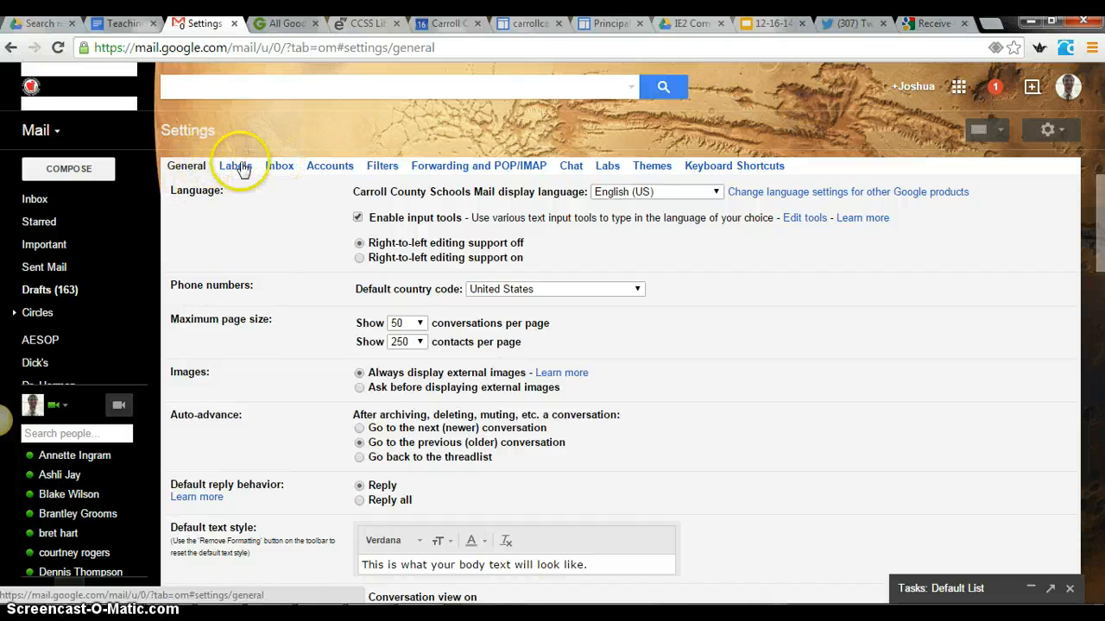
left_click(280, 165)
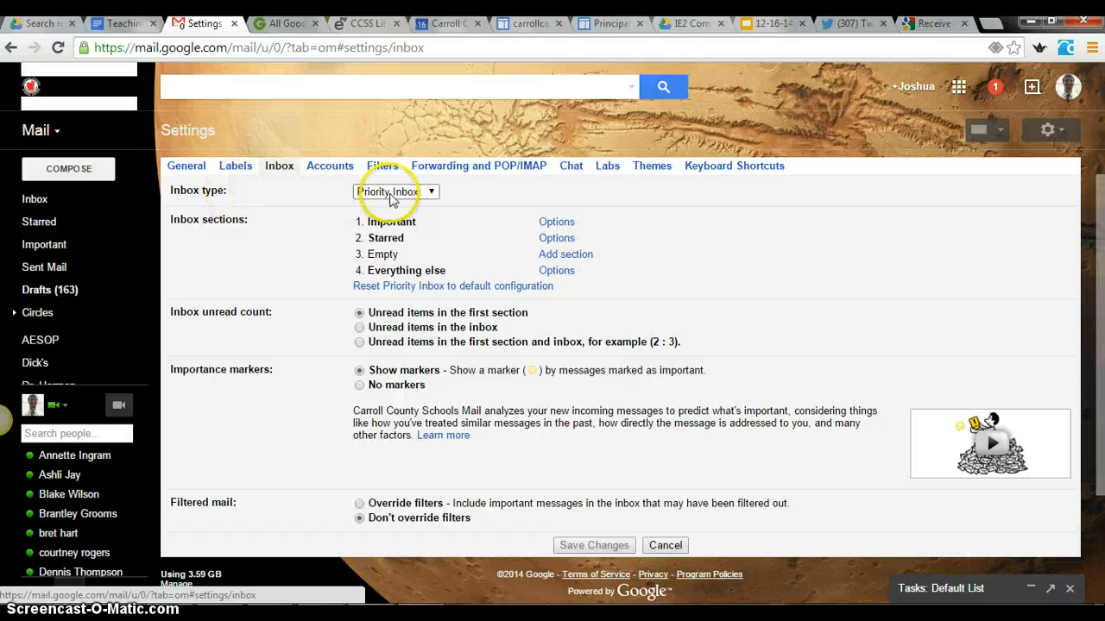
left_click(430, 191)
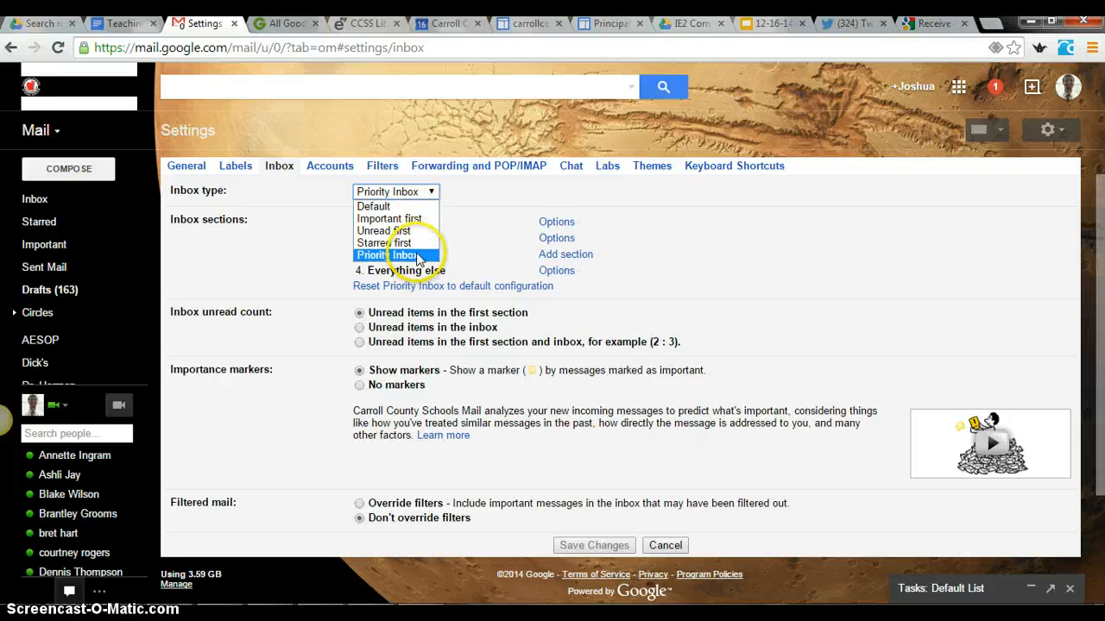
left_click(418, 255)
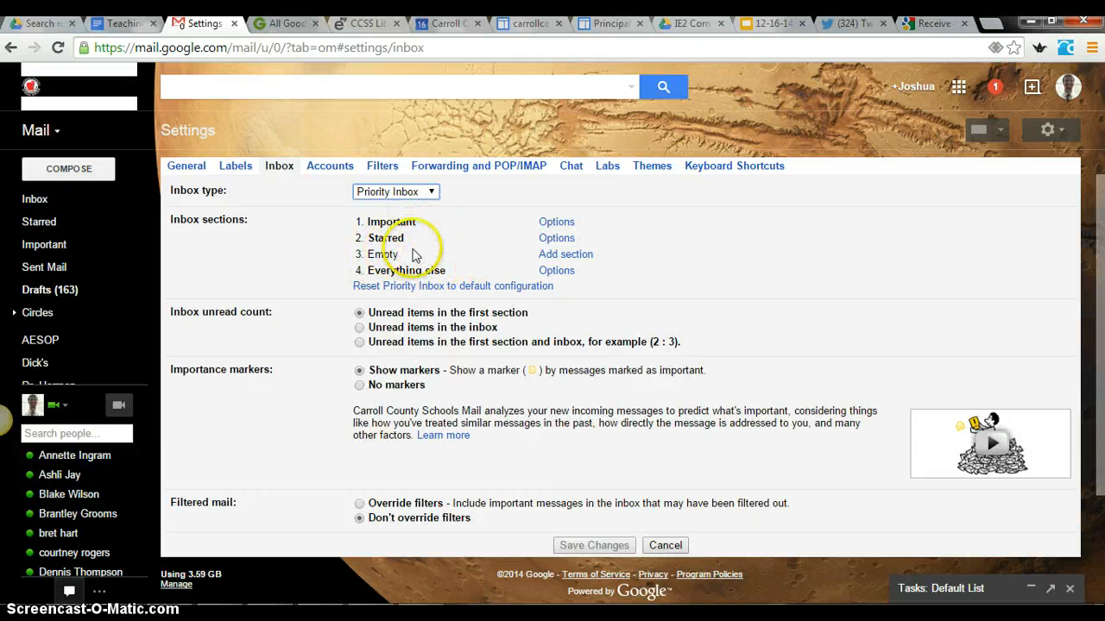
Step: Review the options and labels available for the empty third inbox section, and close the list without choosing one
left_click(551, 255)
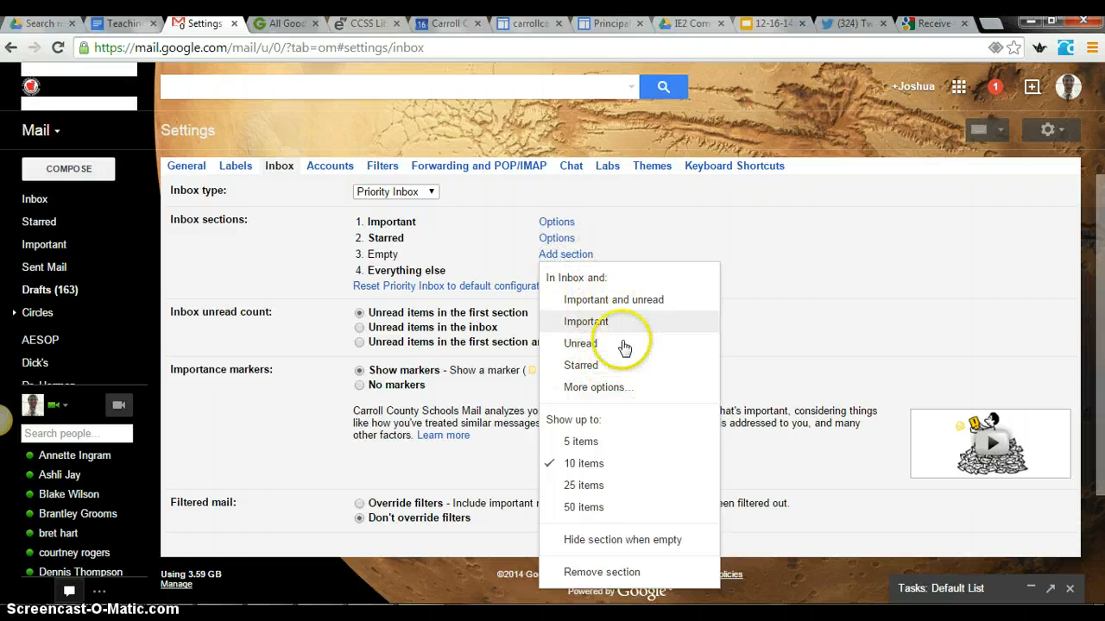
left_click(636, 388)
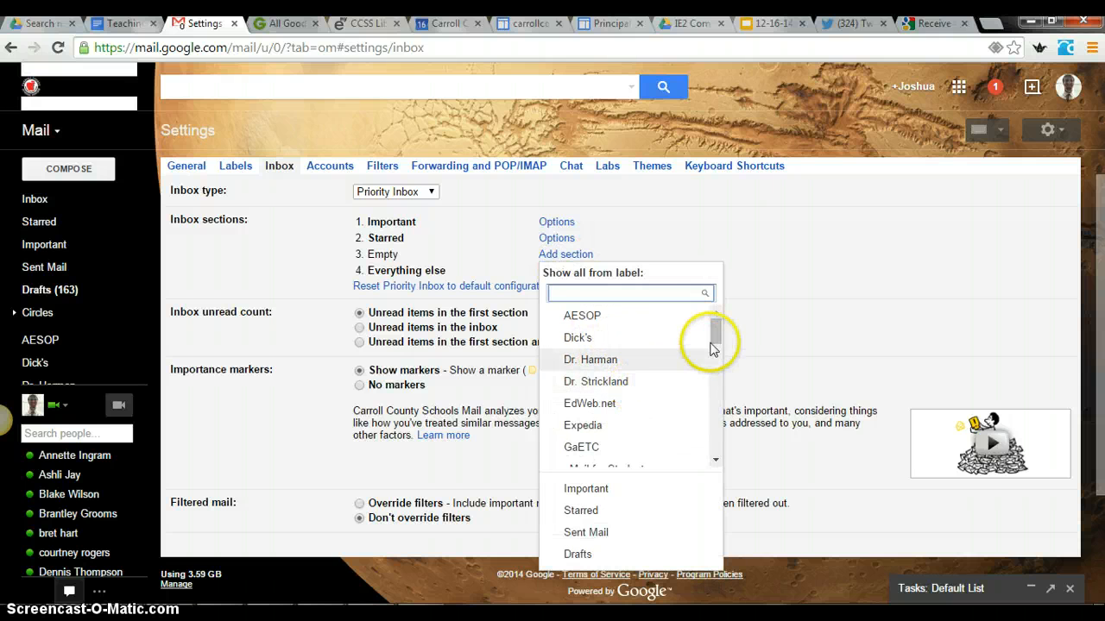
mouse_move(714, 330)
left_mouse_down()
mouse_move(719, 371)
mouse_move(718, 323)
left_mouse_up()
left_click(287, 246)
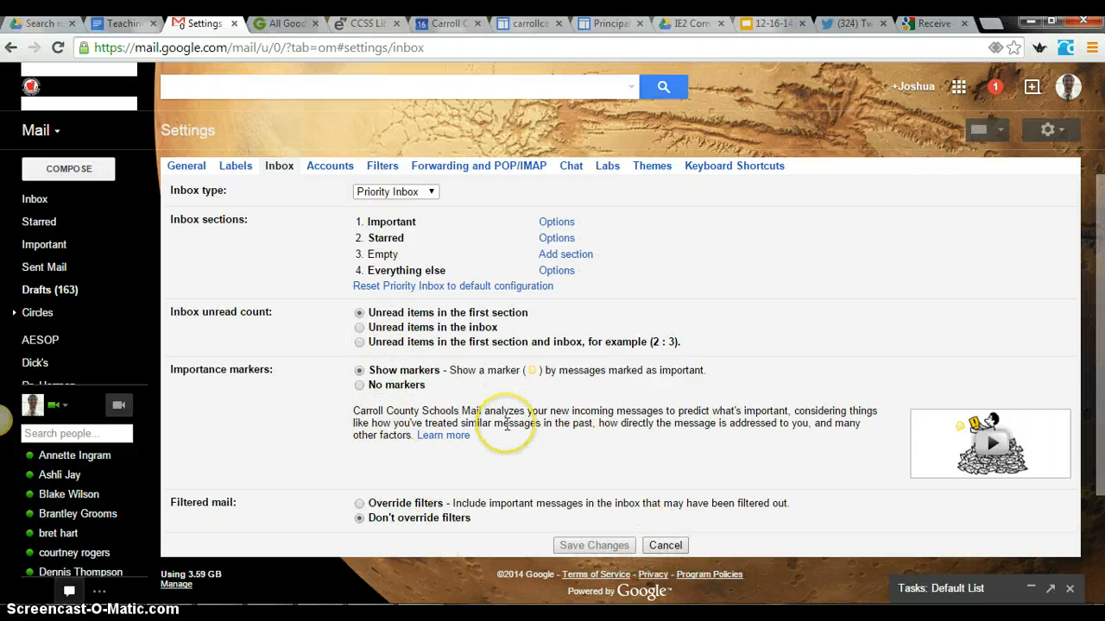
Step: In the general settings, try moving the green star to the stars in use and put it back under Not in use
left_click(234, 166)
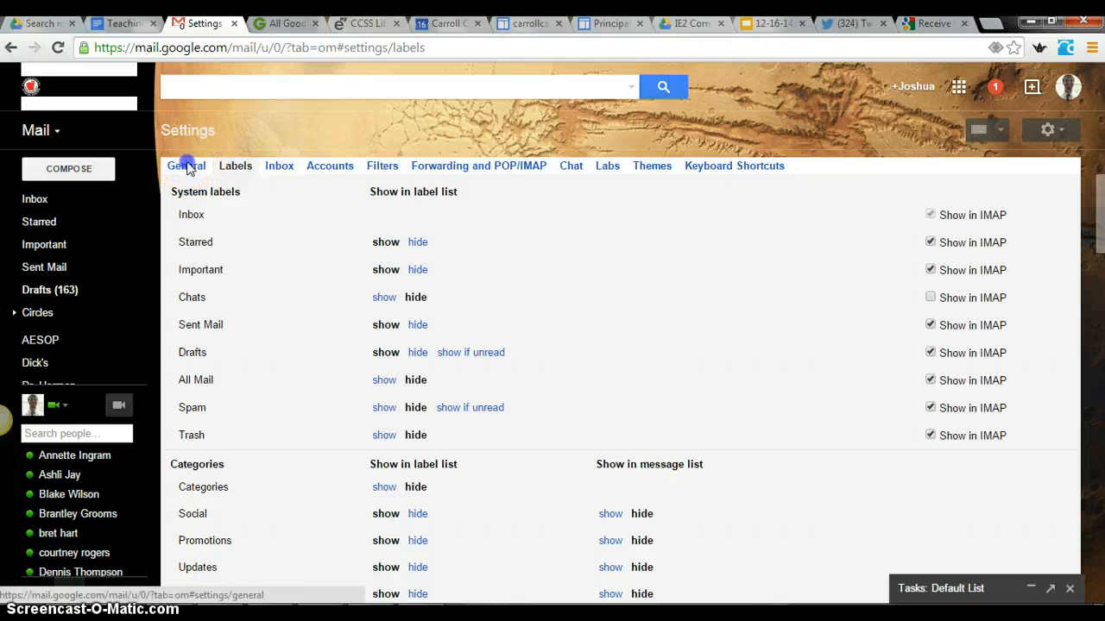
left_click(187, 165)
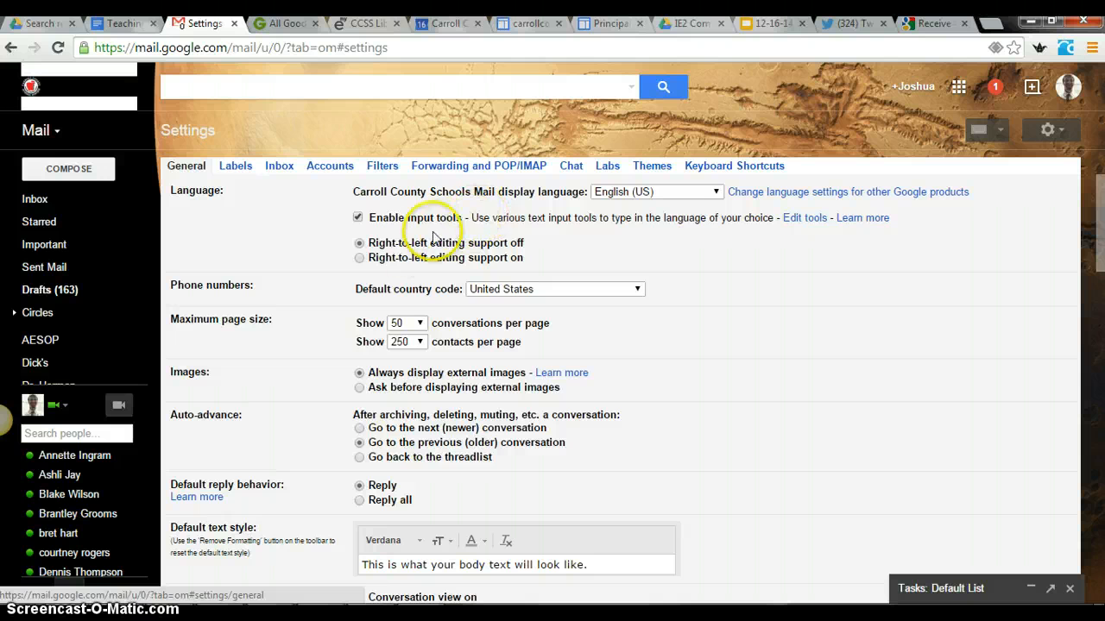
scroll(448, 302, "down", 2)
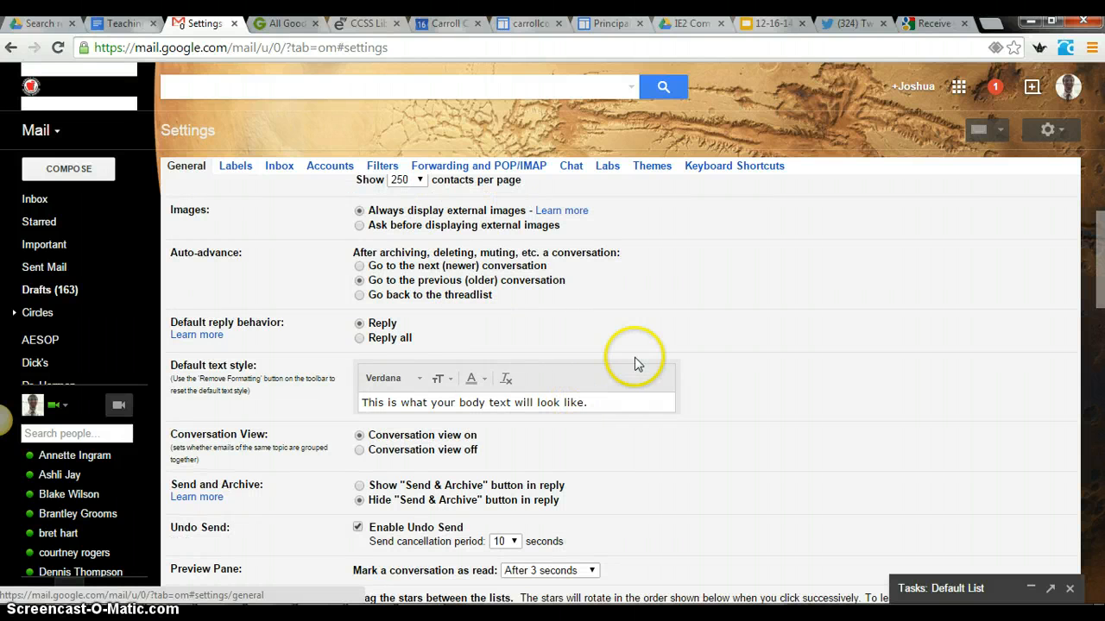
scroll(602, 321, "down", 1)
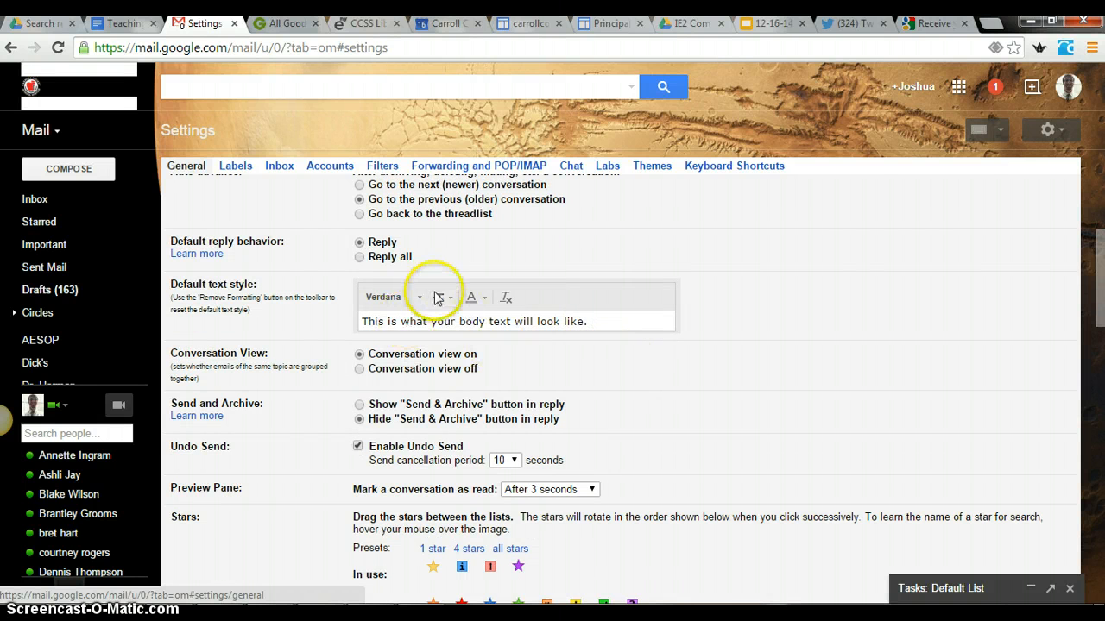
scroll(535, 315, "down", 1)
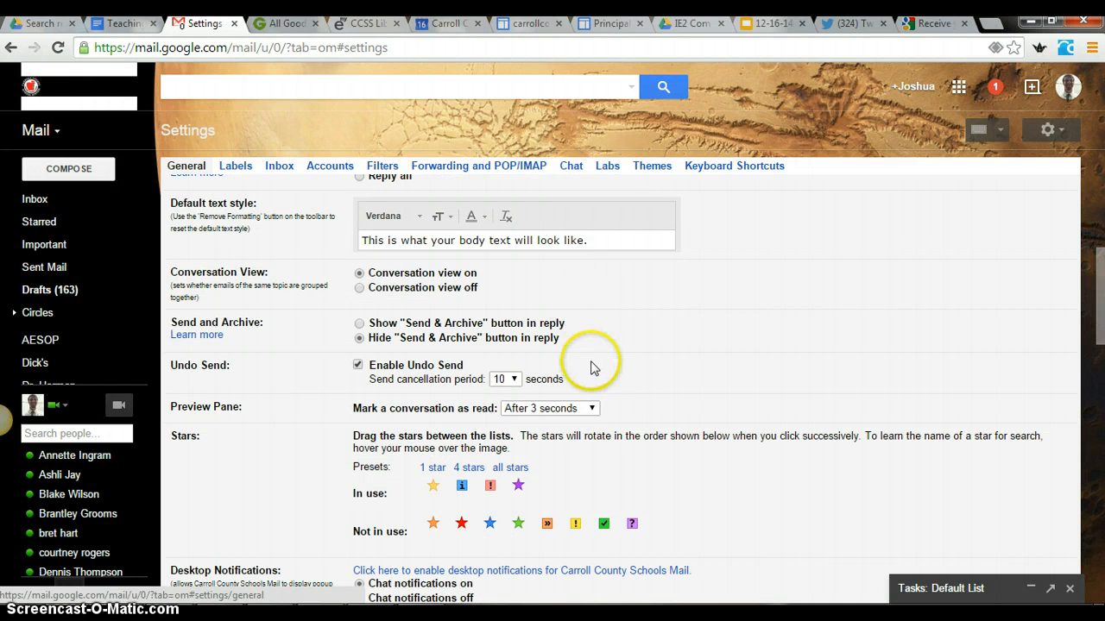
scroll(592, 362, "down", 1)
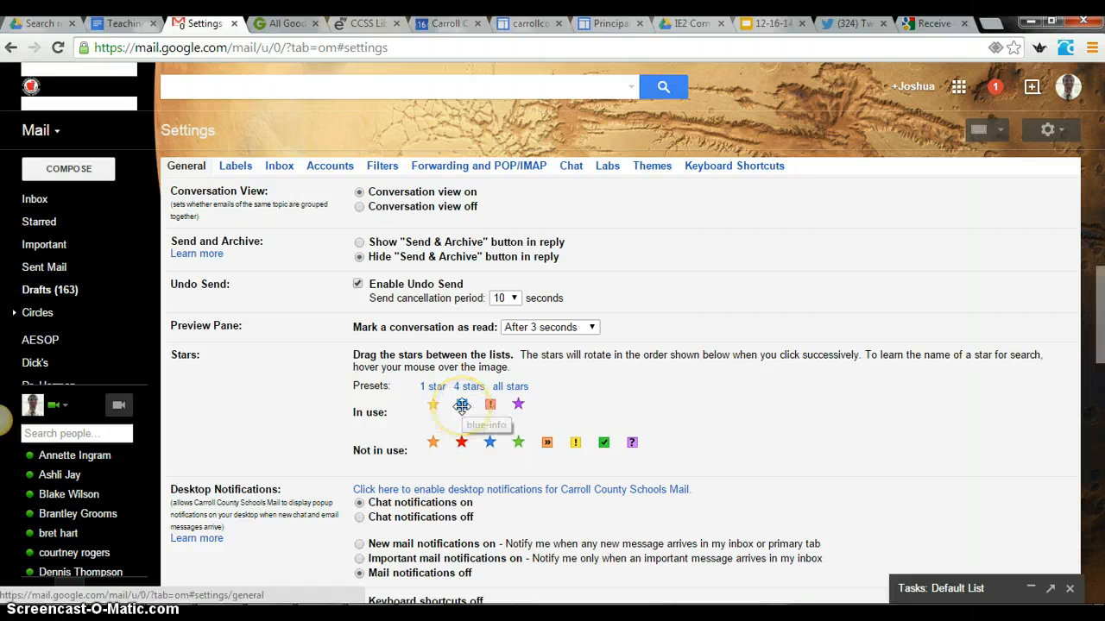
left_click_drag(462, 405, 517, 444)
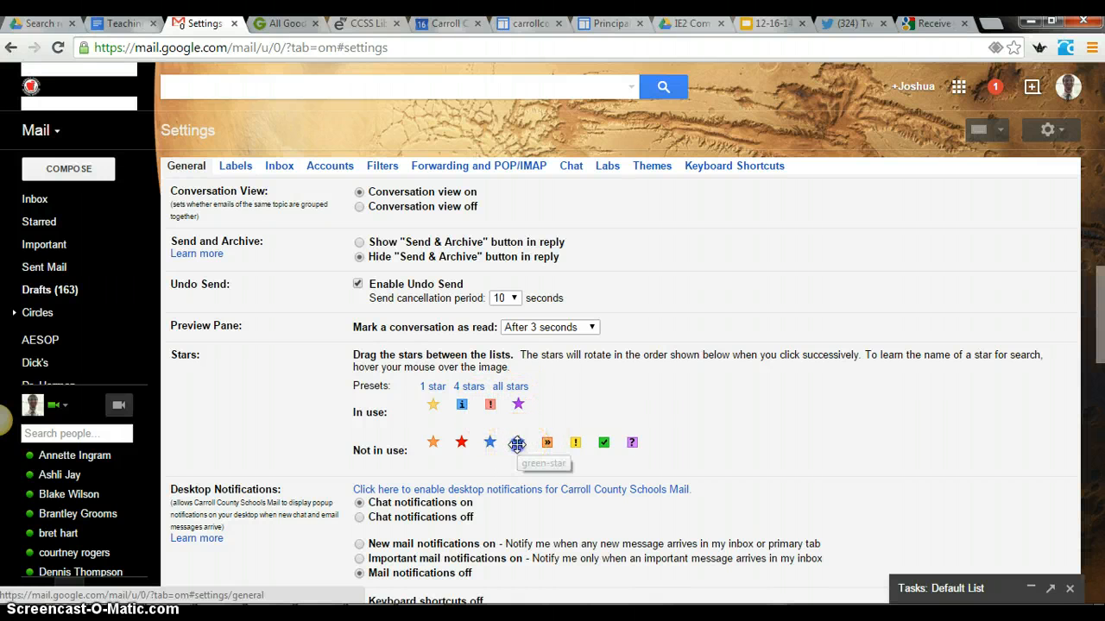
left_click_drag(546, 404, 546, 404)
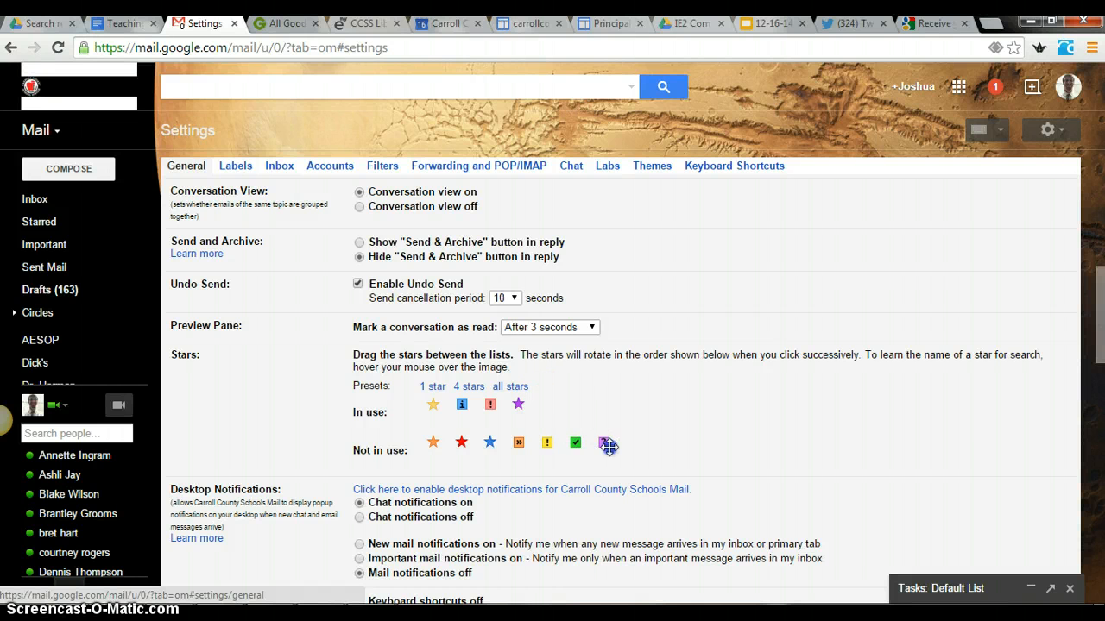
left_click_drag(607, 443, 606, 443)
Step: Review the remaining general settings, including notifications, profile picture, signature and vacation responder
scroll(572, 409, "down", 1)
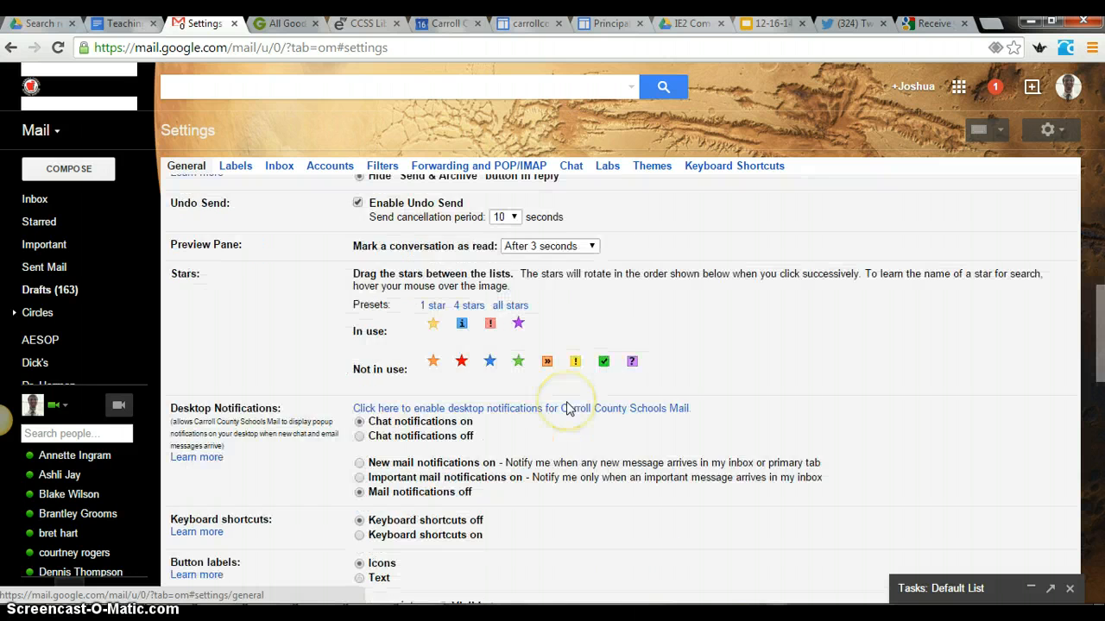
scroll(567, 410, "down", 3)
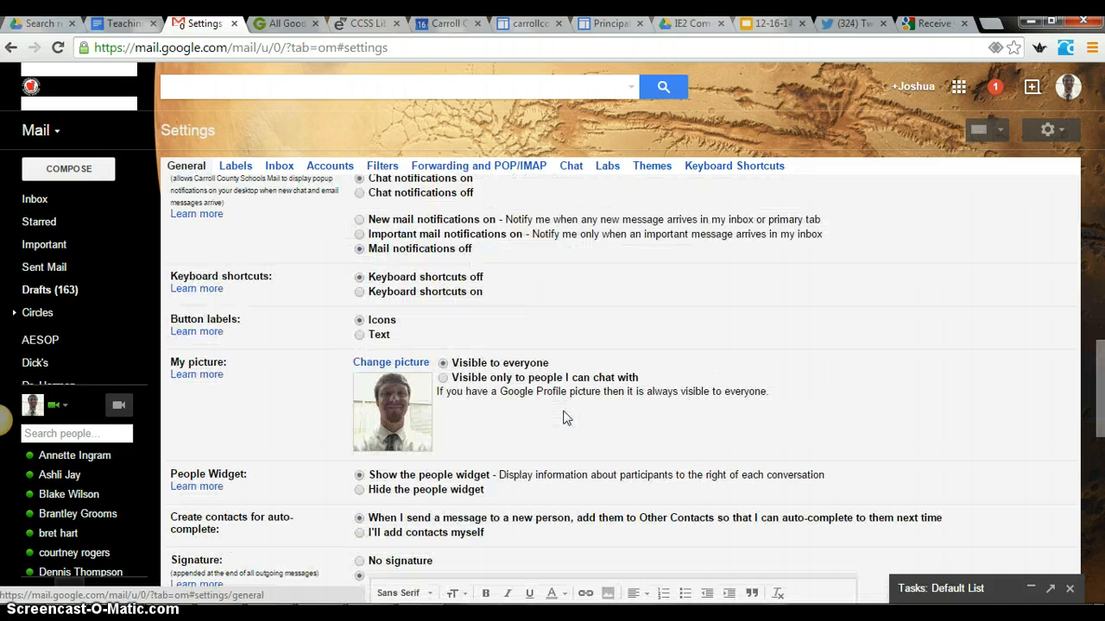
scroll(334, 353, "down", 1)
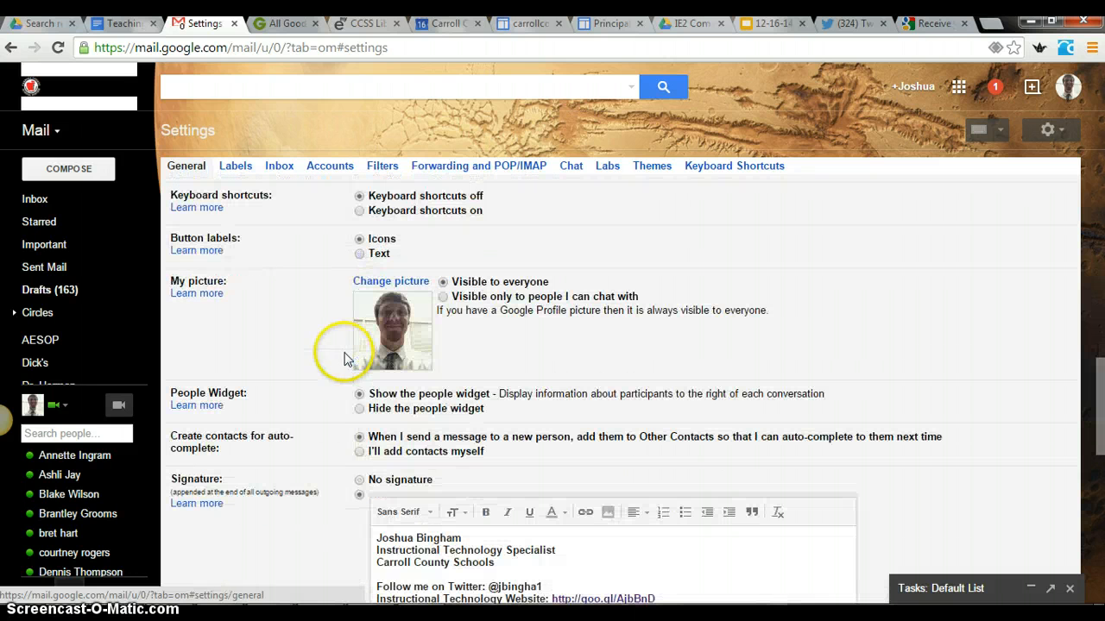
scroll(431, 285, "down", 2)
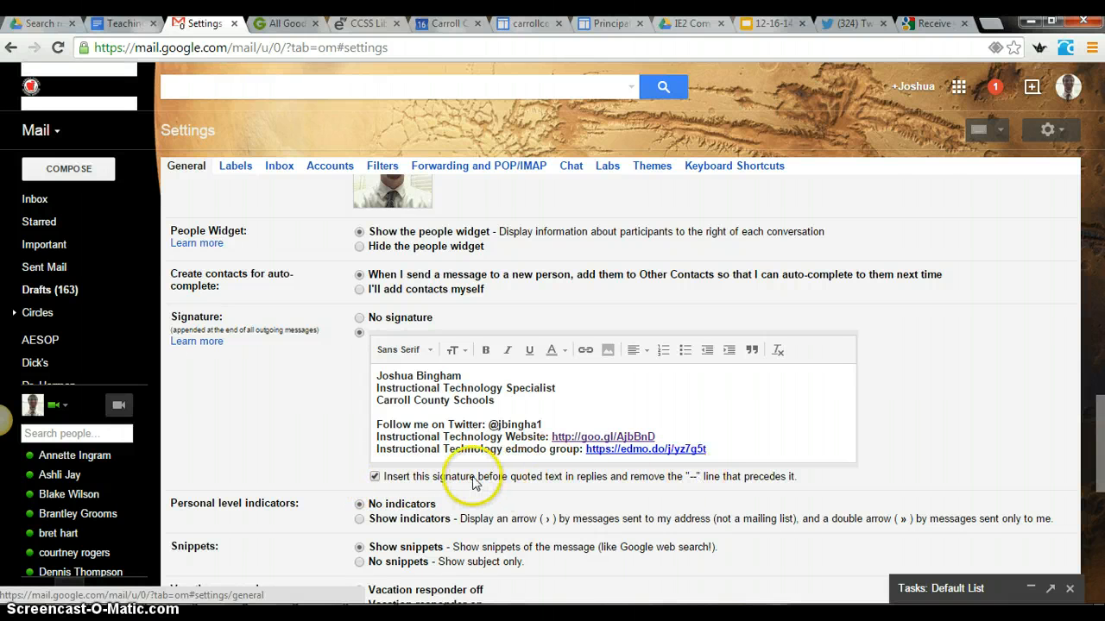
scroll(217, 461, "down", 2)
scroll(217, 465, "down", 3)
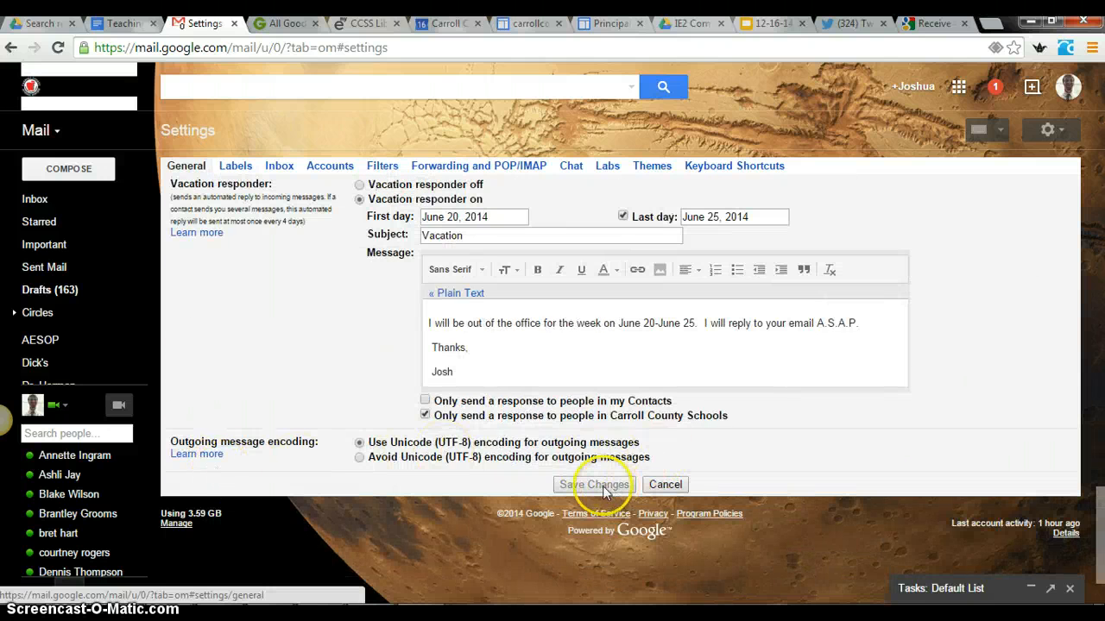
scroll(602, 490, "up", 3)
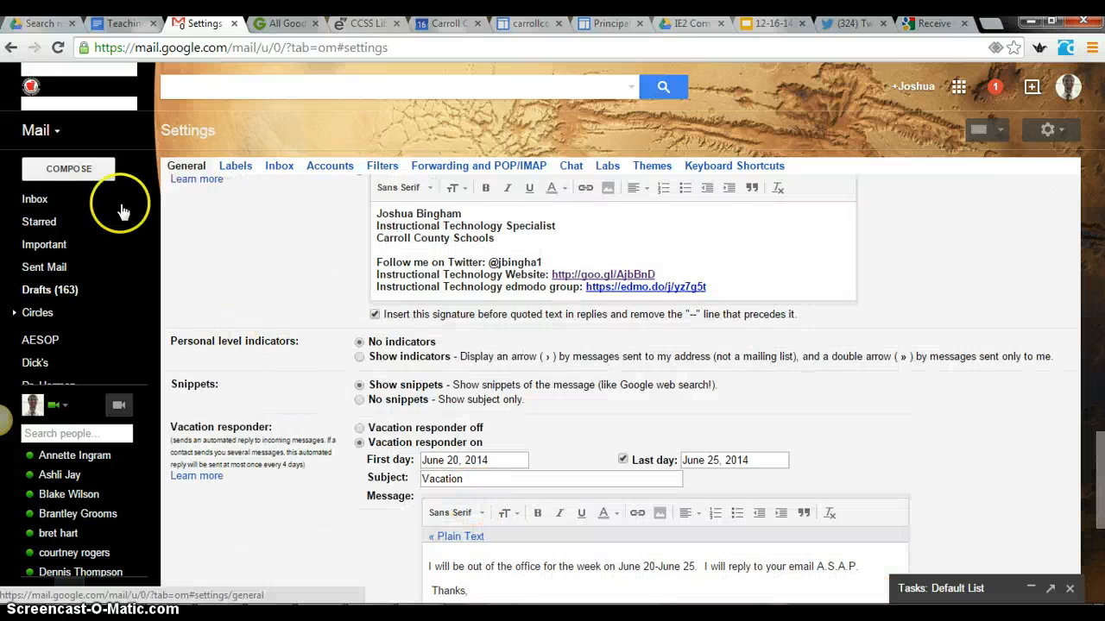
Step: Return to the inbox and mark the accepted "VRES SLDS" invitation message with the red exclamation star
left_click(34, 199)
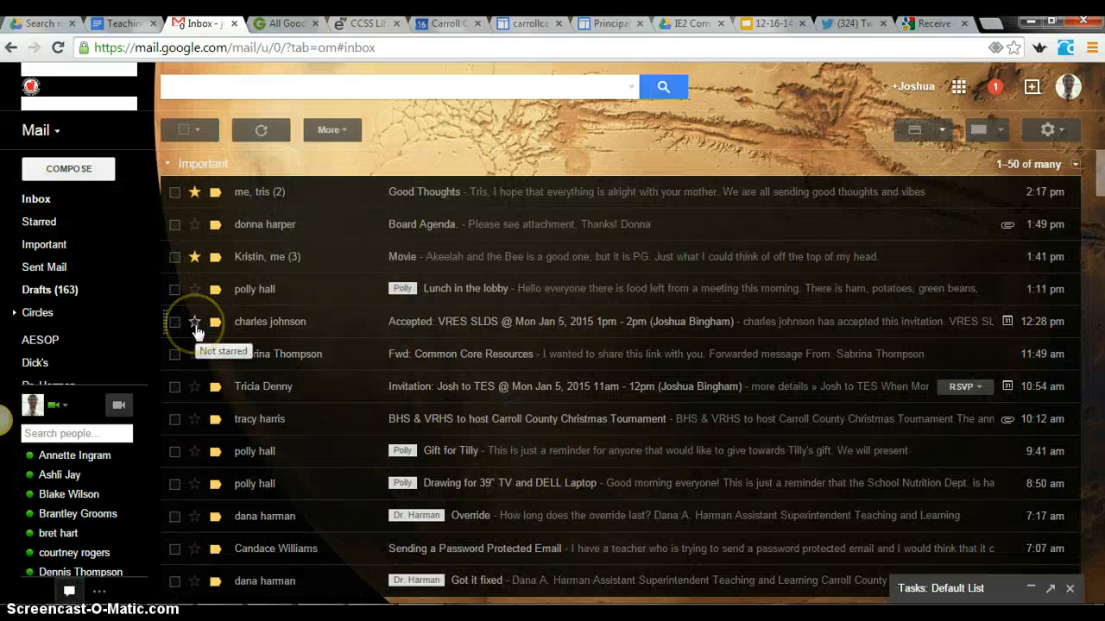
left_click(195, 324)
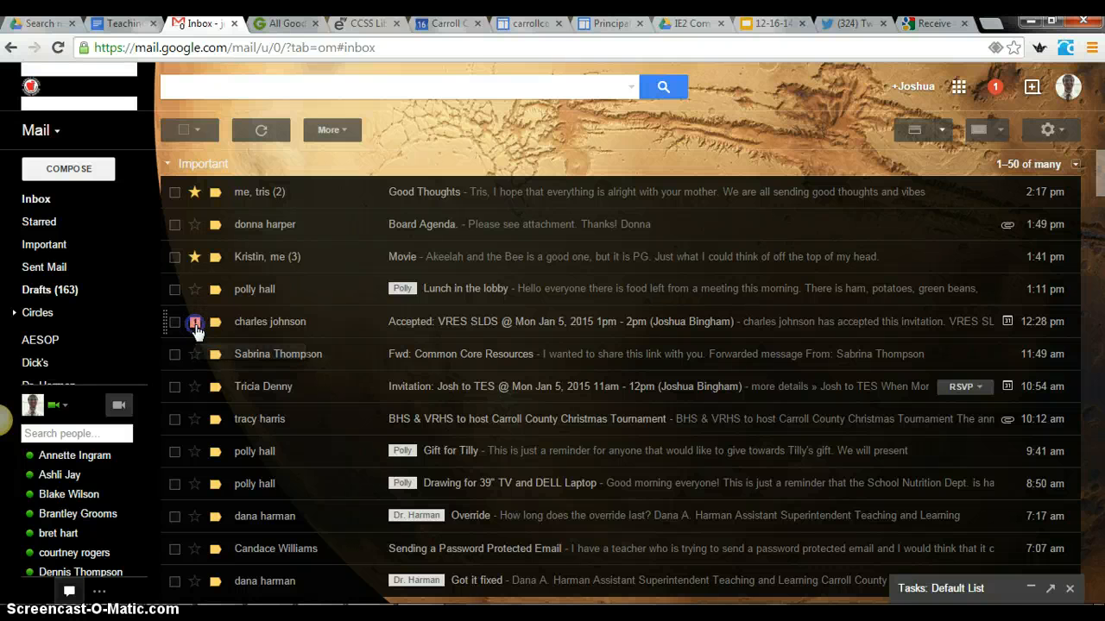
Step: Change the marker on the accepted "VRES SLDS" invitation message from the red exclamation star to the blue information star
left_click(195, 324)
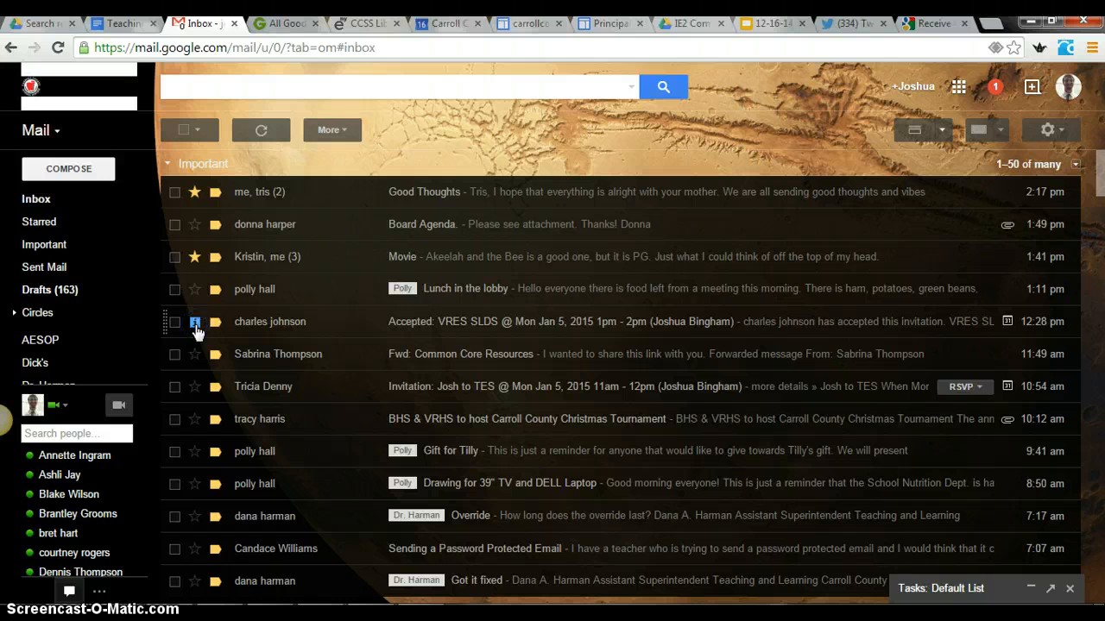
left_click(199, 322)
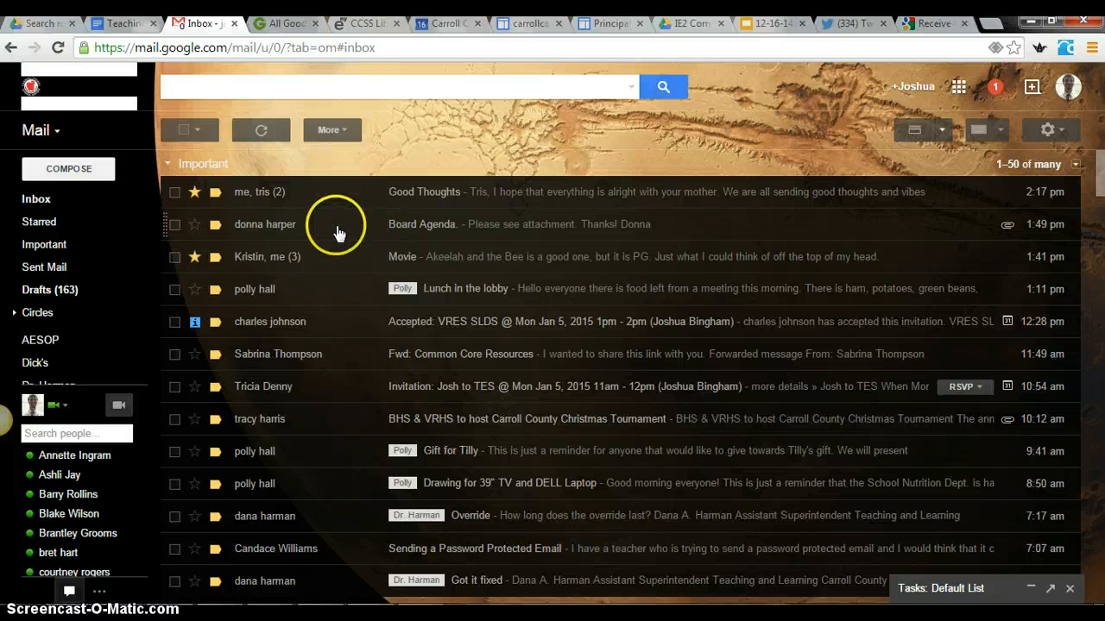
Step: Open the 1:49 pm "Board Agenda." message, start a filter for messages from its sender, and continue to the filter actions
left_click(295, 228)
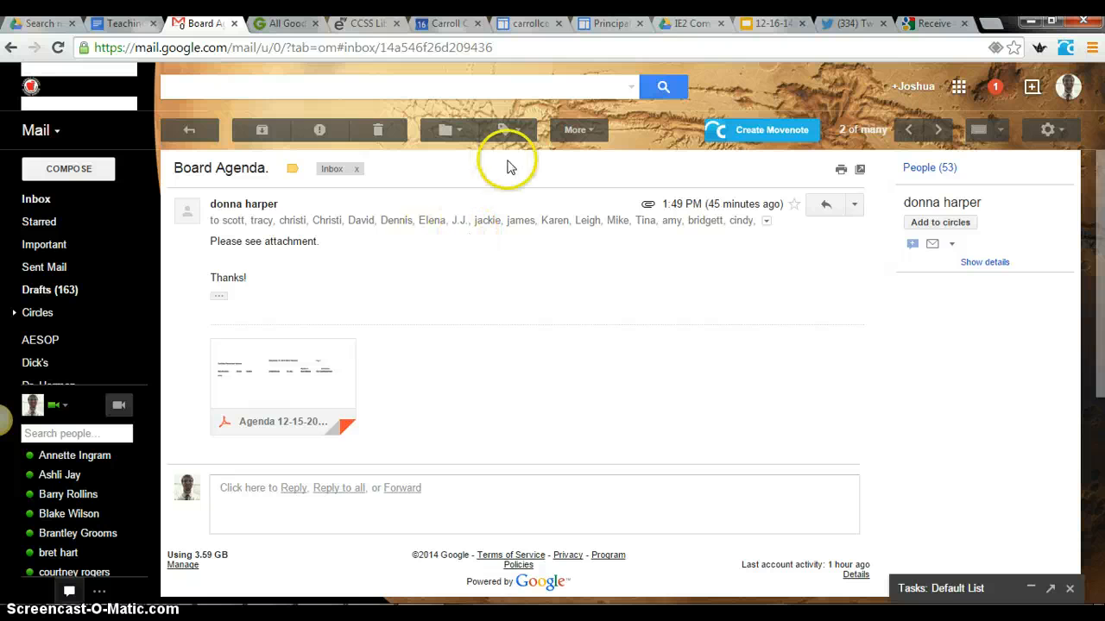
left_click(590, 131)
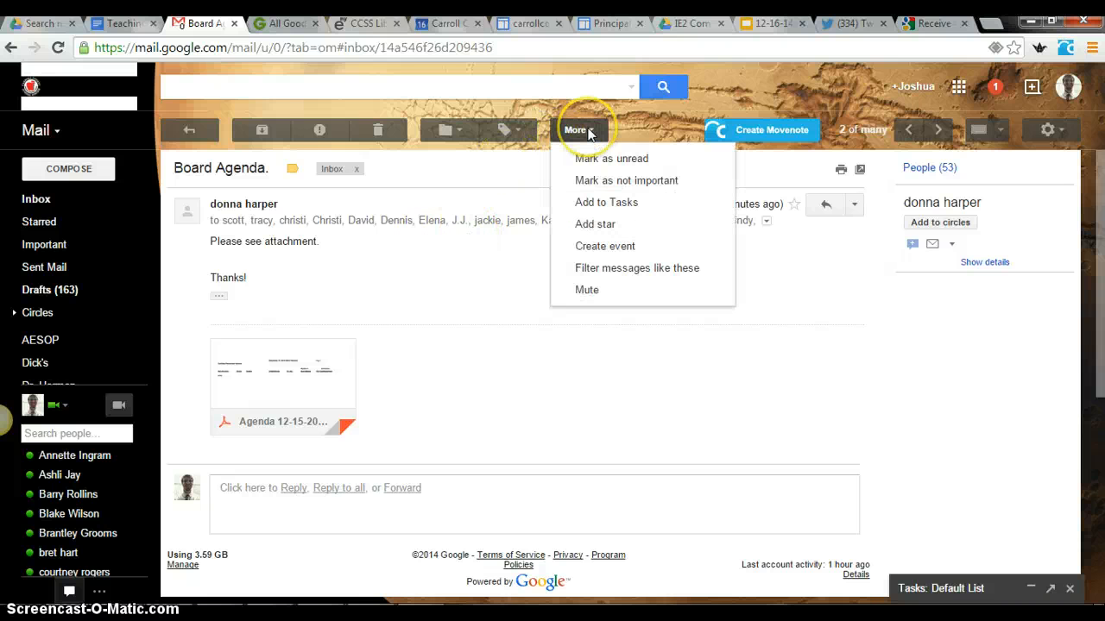
left_click(656, 273)
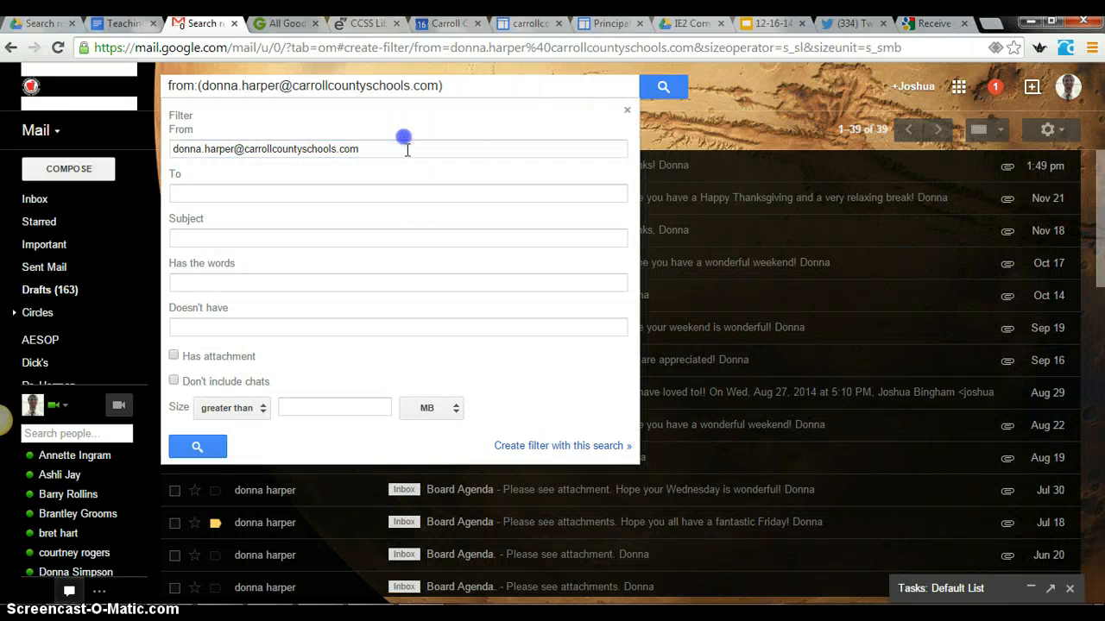
left_click(404, 150)
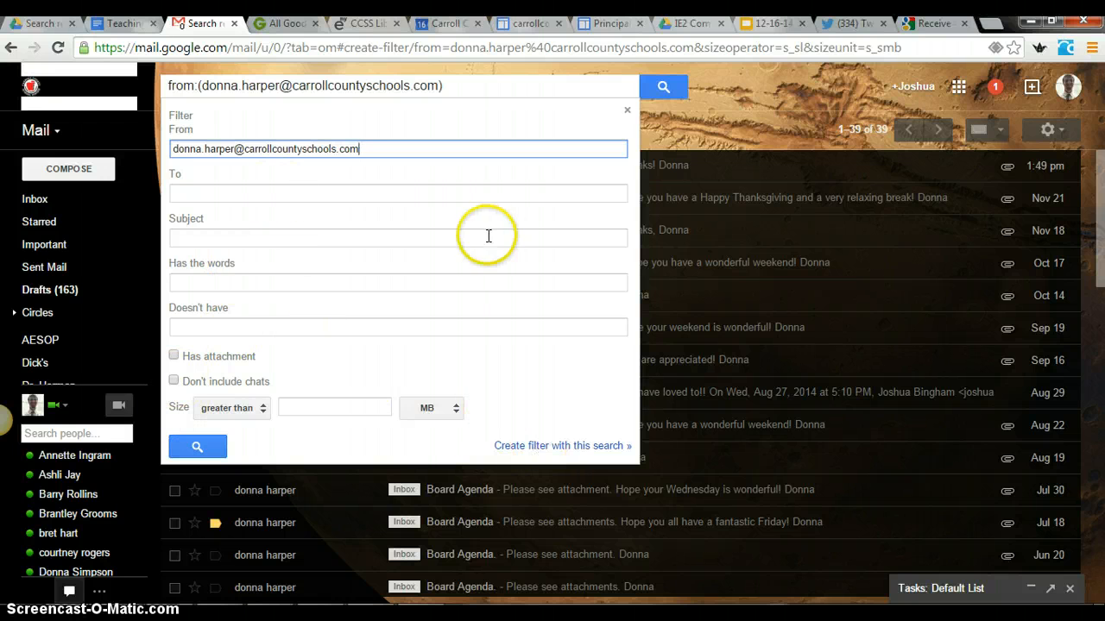
left_click(562, 446)
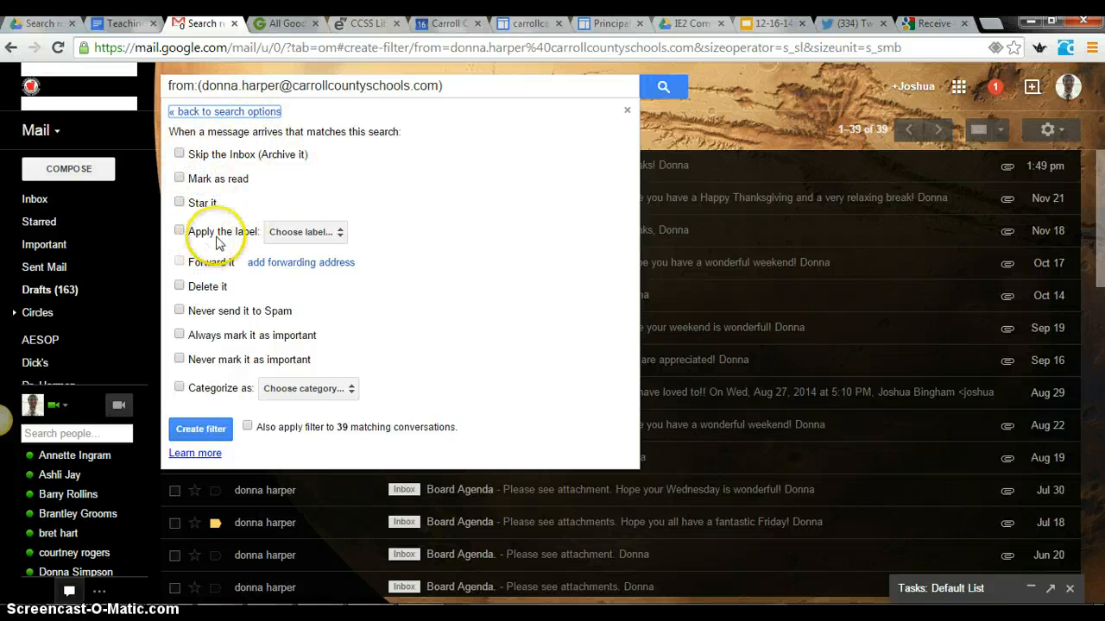
Step: Create the filter with a new label bearing the sender's first name, also applying it to the matching conversations
left_click(293, 232)
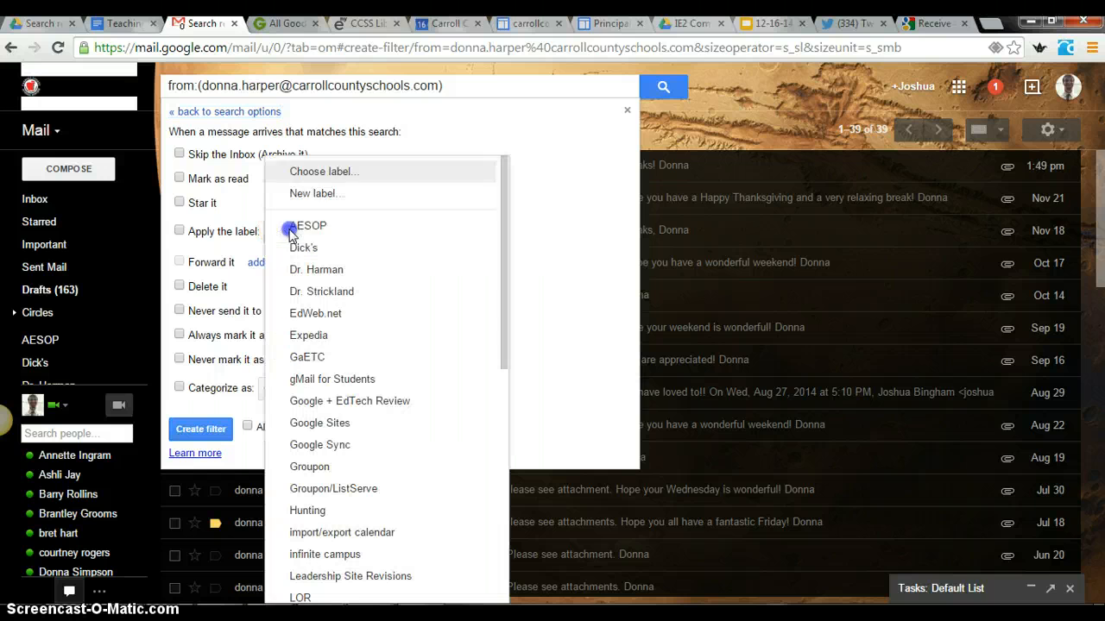
left_click(337, 199)
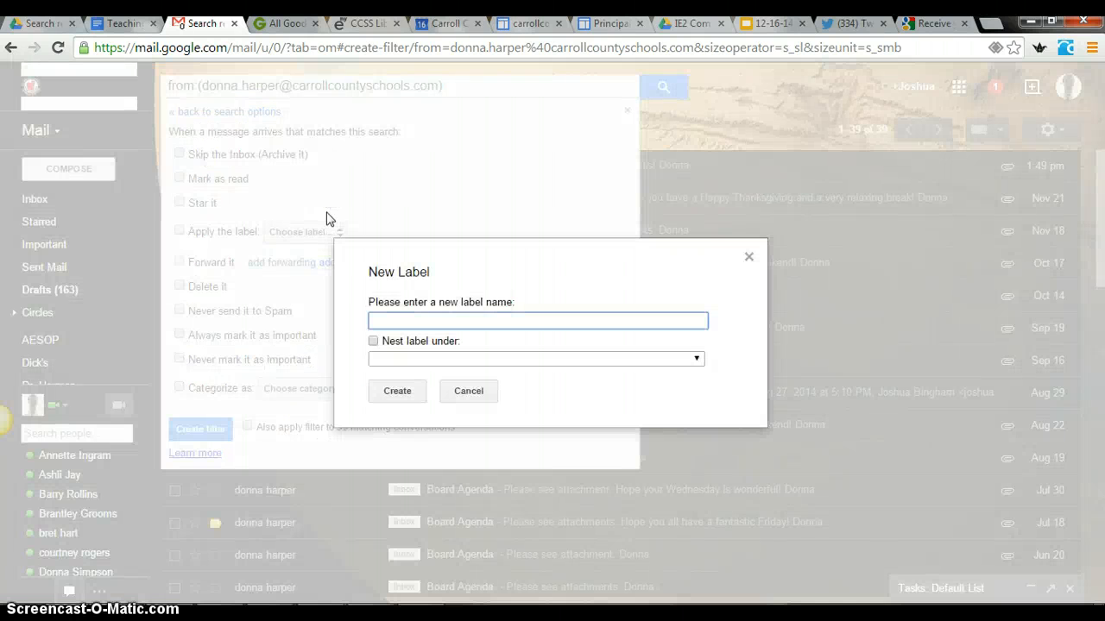
left_click(486, 316)
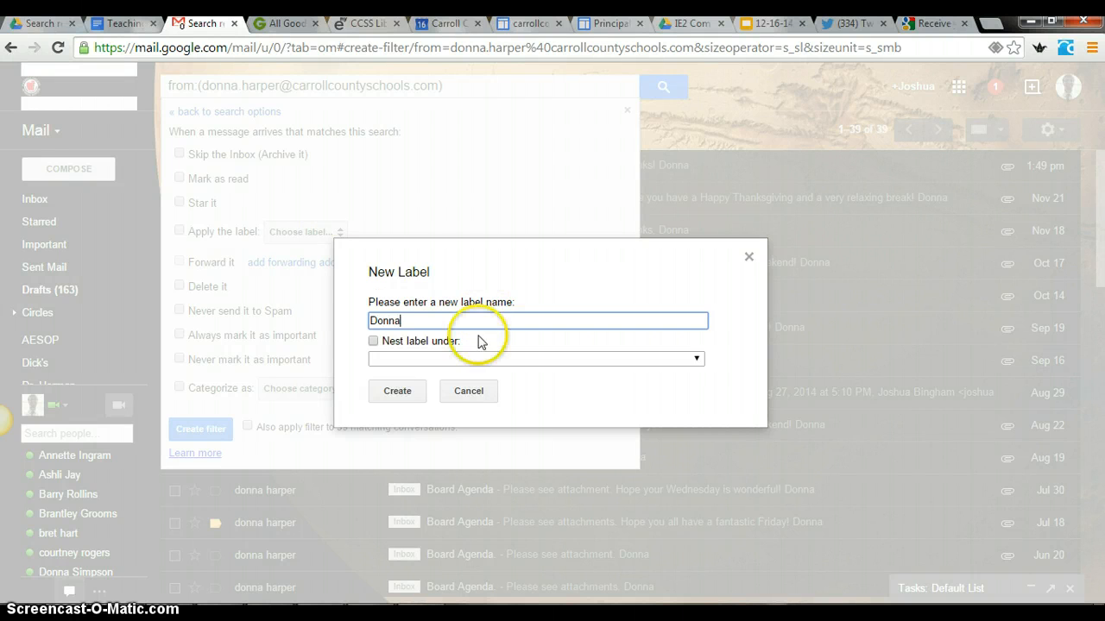
left_click(397, 391)
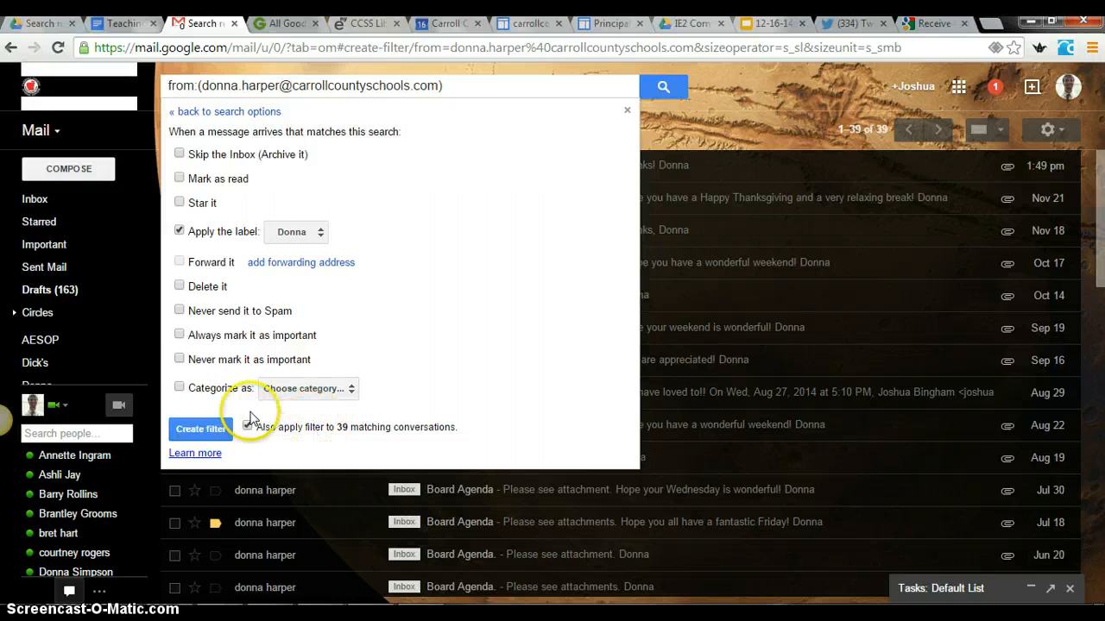
left_click(202, 430)
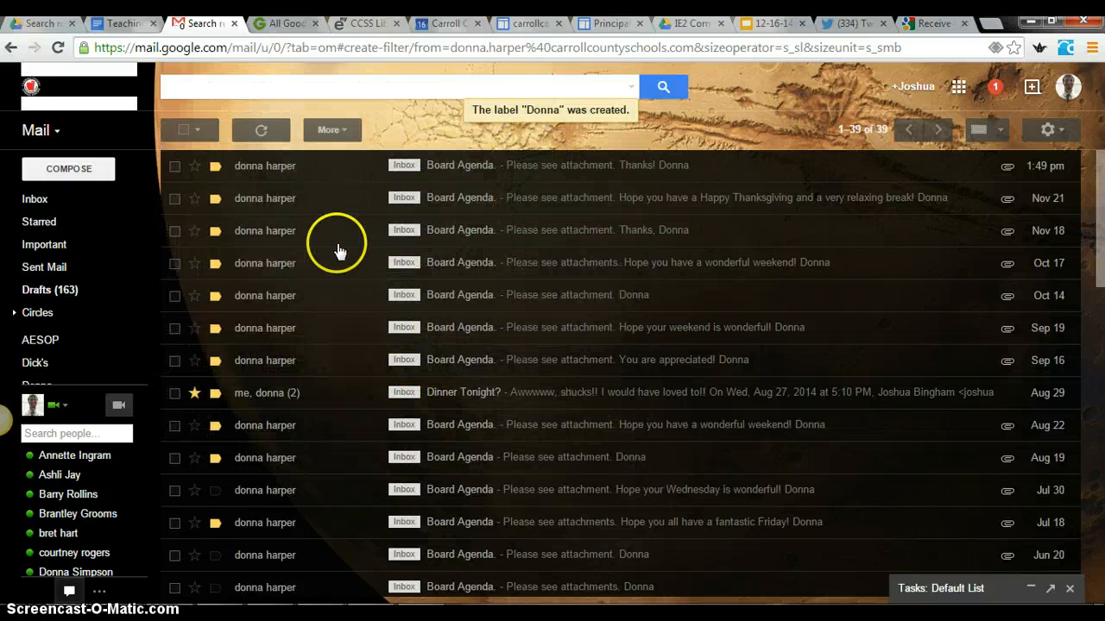
Step: Open the new sender label from the label list and look through all the conversations filed under it
mouse_move(56, 306)
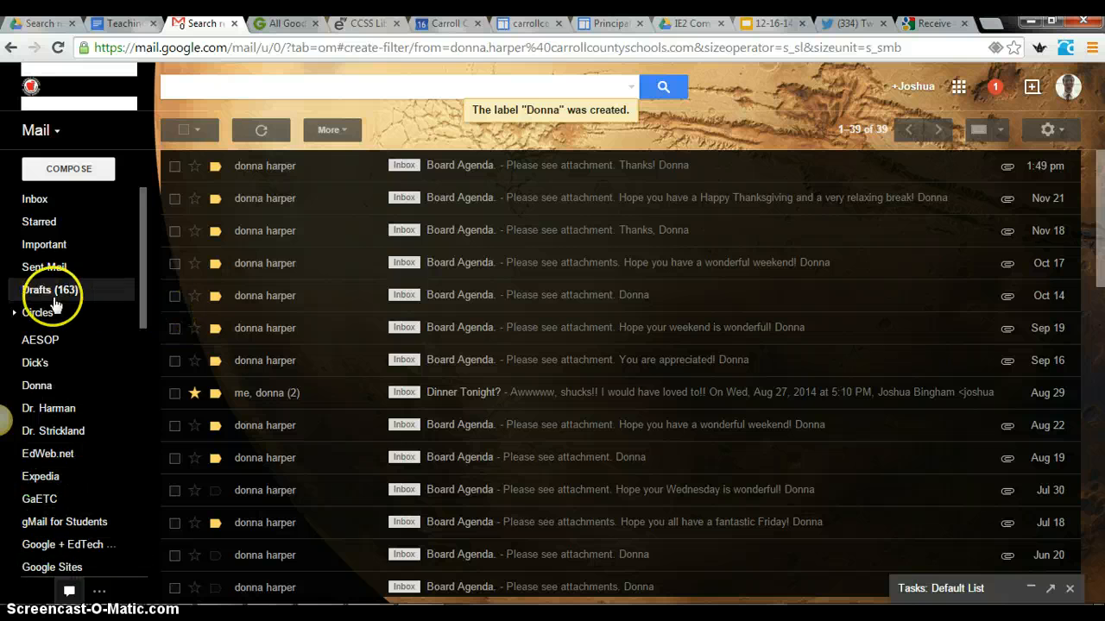
scroll(56, 307, "down", 1)
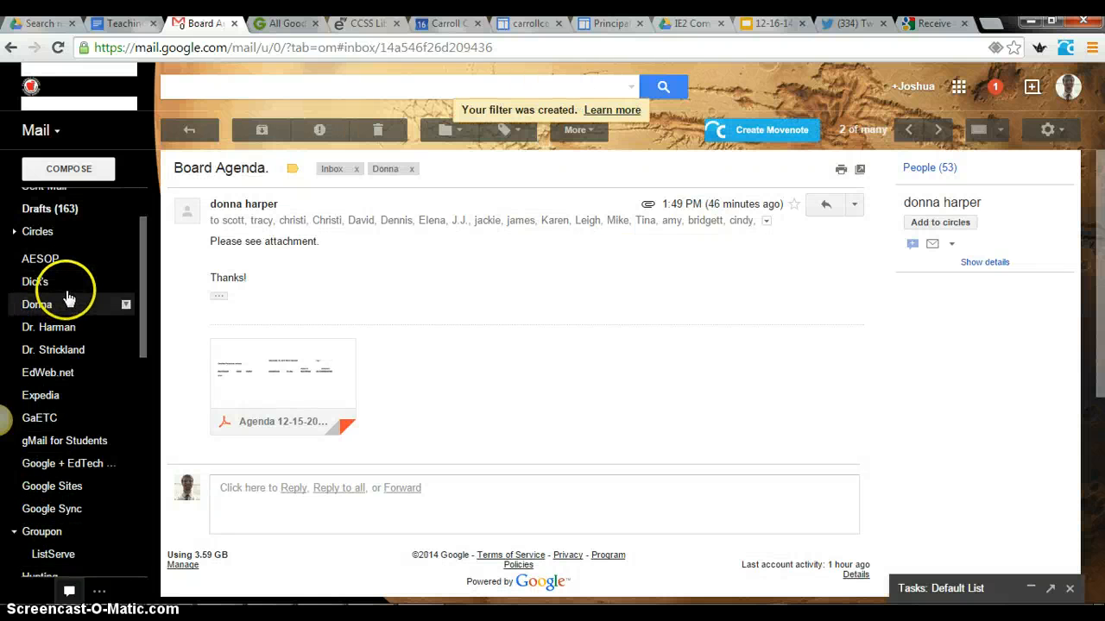
left_click(36, 307)
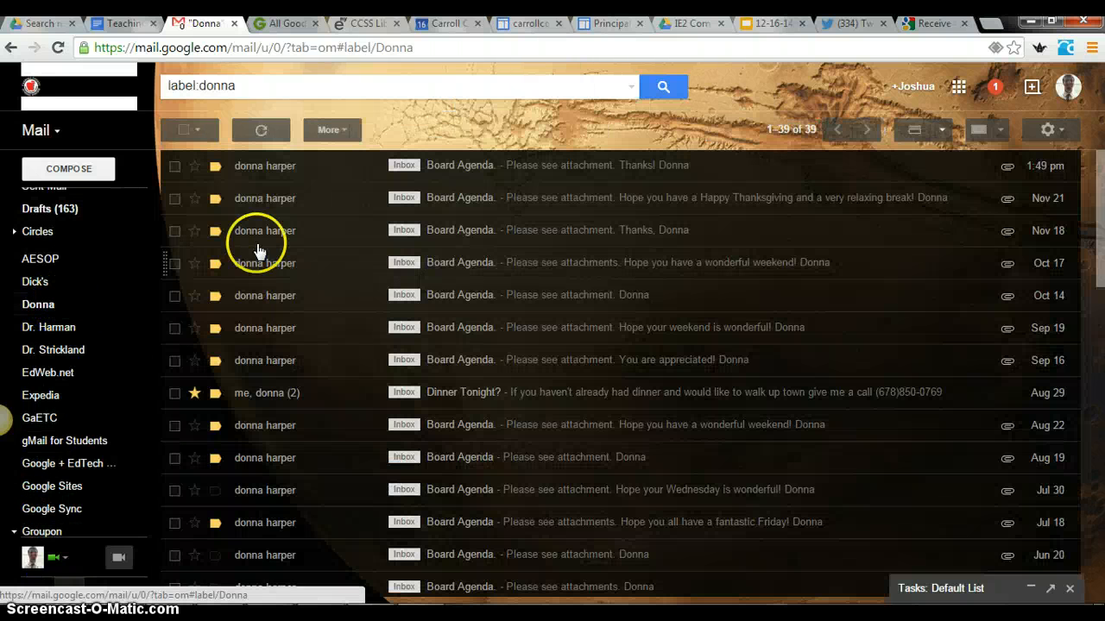
scroll(278, 359, "down", 8)
scroll(283, 366, "down", 5)
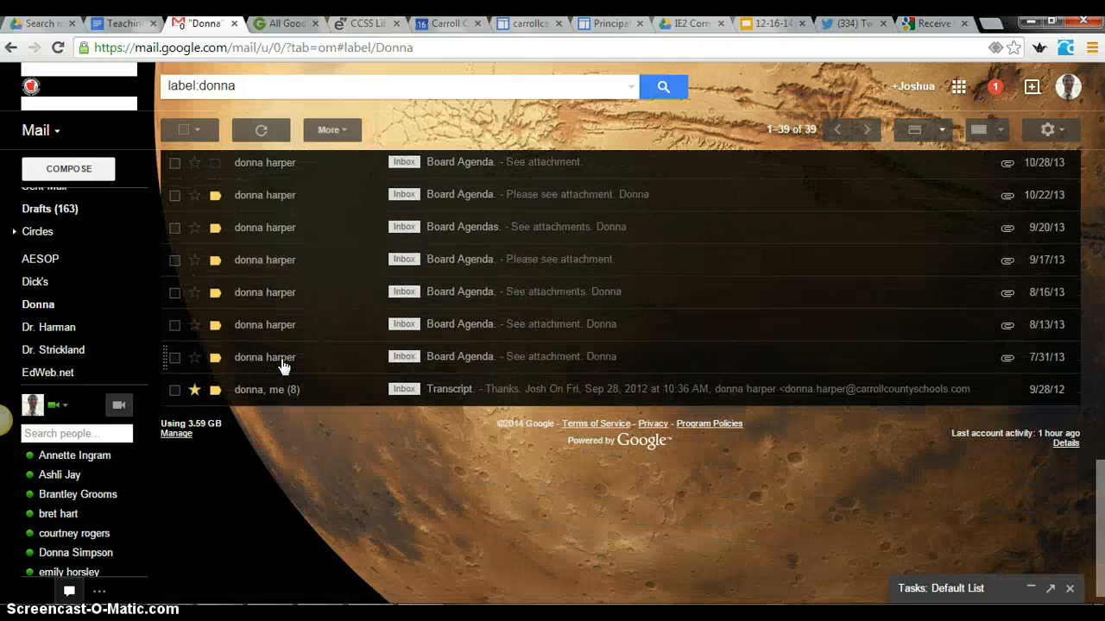
scroll(283, 366, "up", 10)
Step: Show the Google Calendar gadget beside the mail list and look over its upcoming events
mouse_move(29, 269)
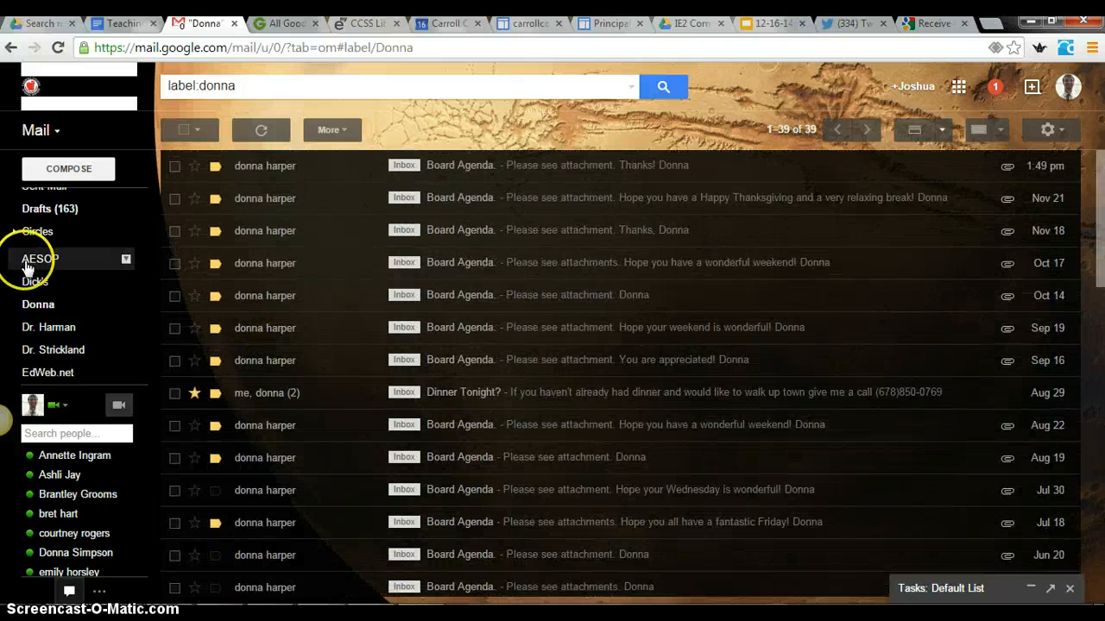
scroll(91, 256, "up", 3)
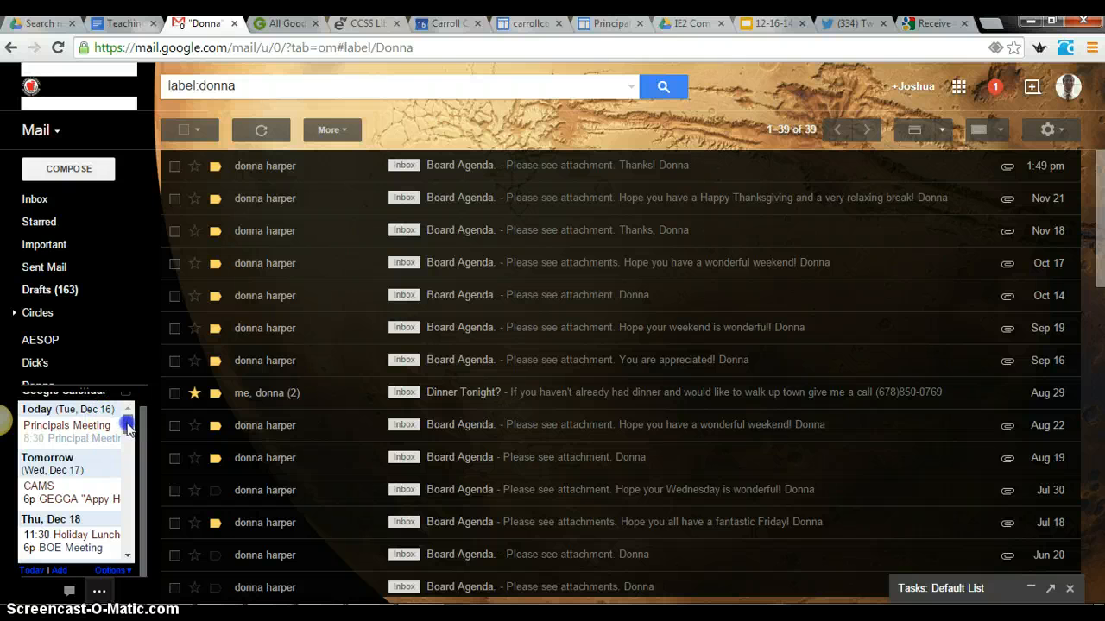
left_click_drag(128, 425, 127, 415)
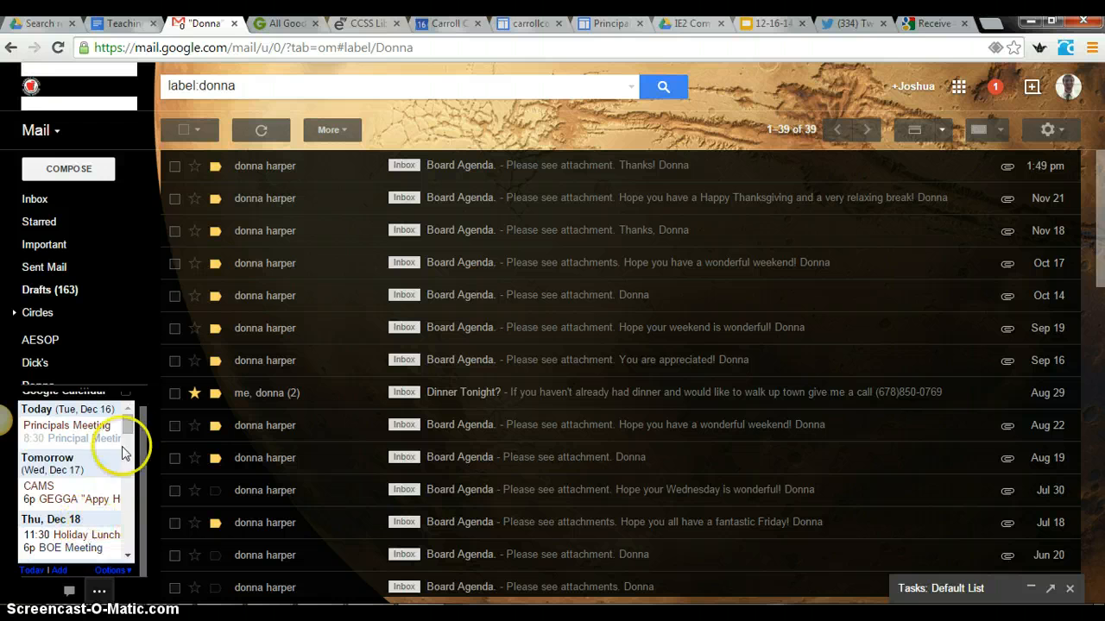
mouse_move(128, 423)
left_mouse_down()
mouse_move(127, 445)
mouse_move(128, 411)
left_mouse_up()
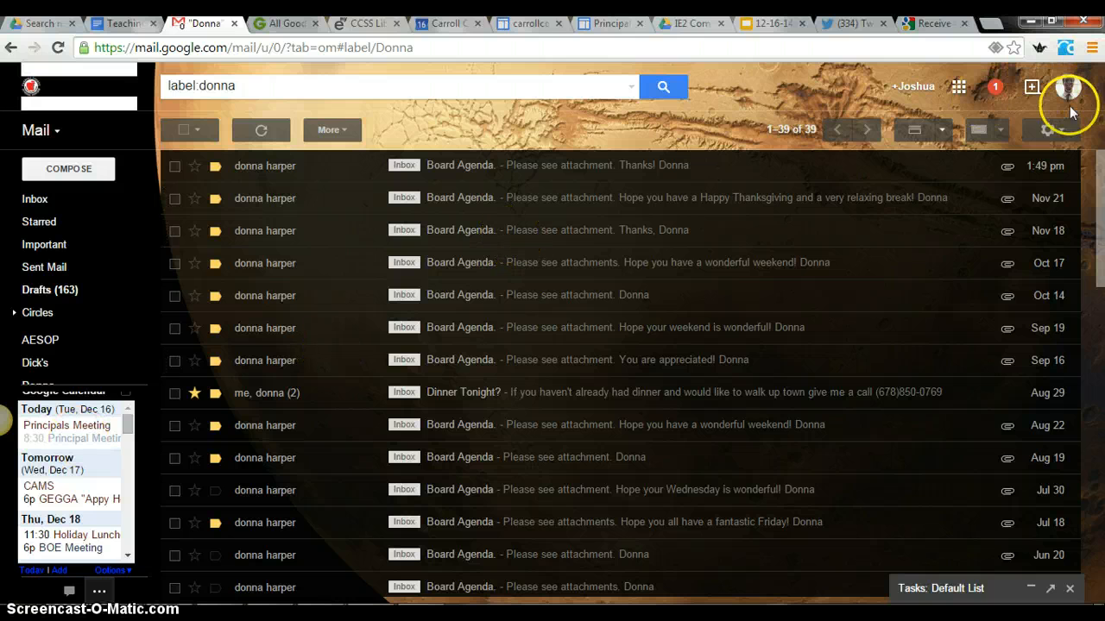
Step: Open the Labs settings and review the enabled labs, including Google Calendar gadget, Preview Pane, Undo Send and Unread message icon
left_click(1047, 130)
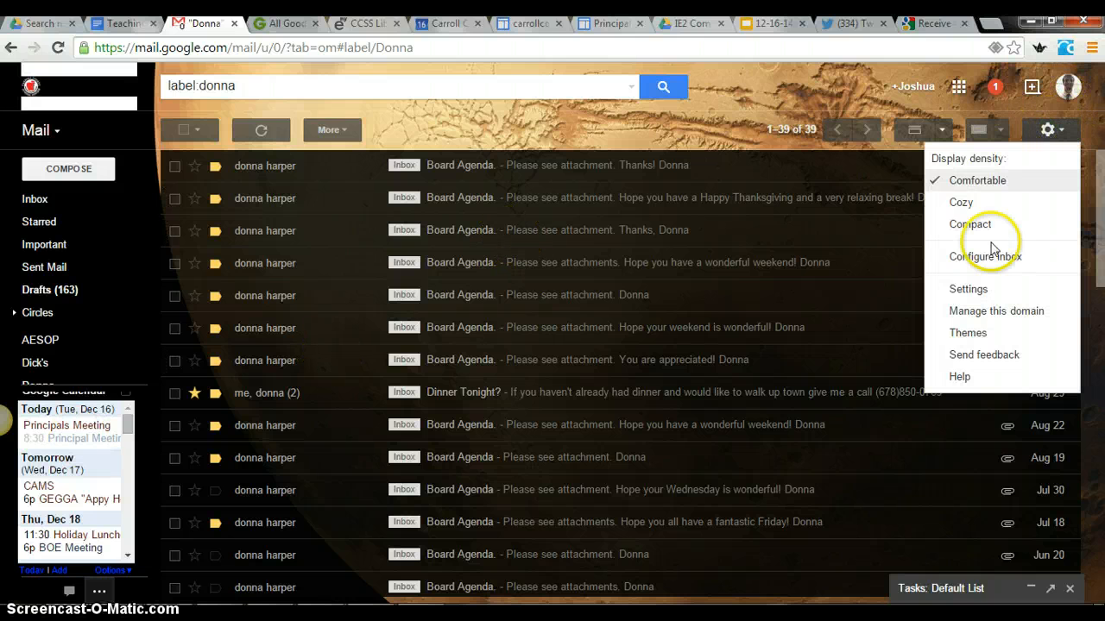
left_click(987, 288)
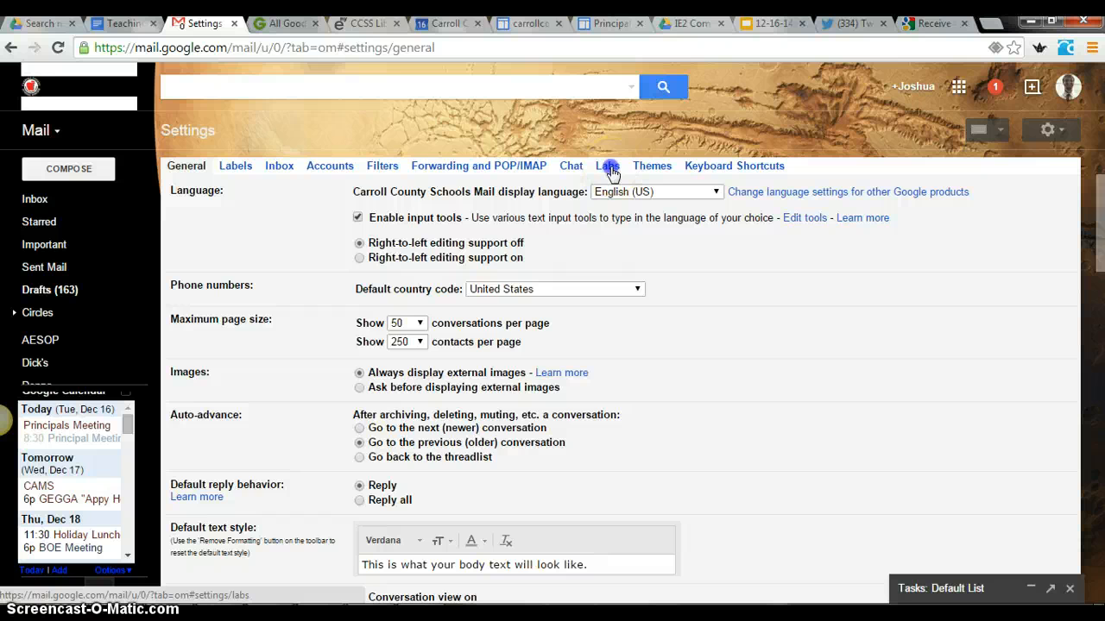
left_click(608, 168)
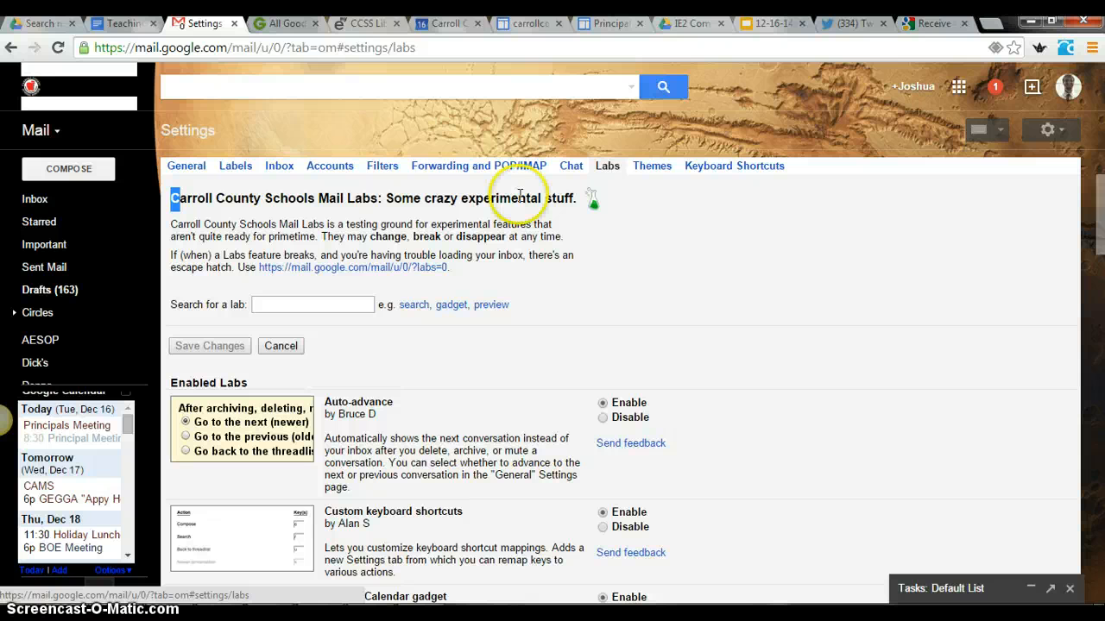
scroll(521, 212, "down", 1)
scroll(656, 285, "down", 1)
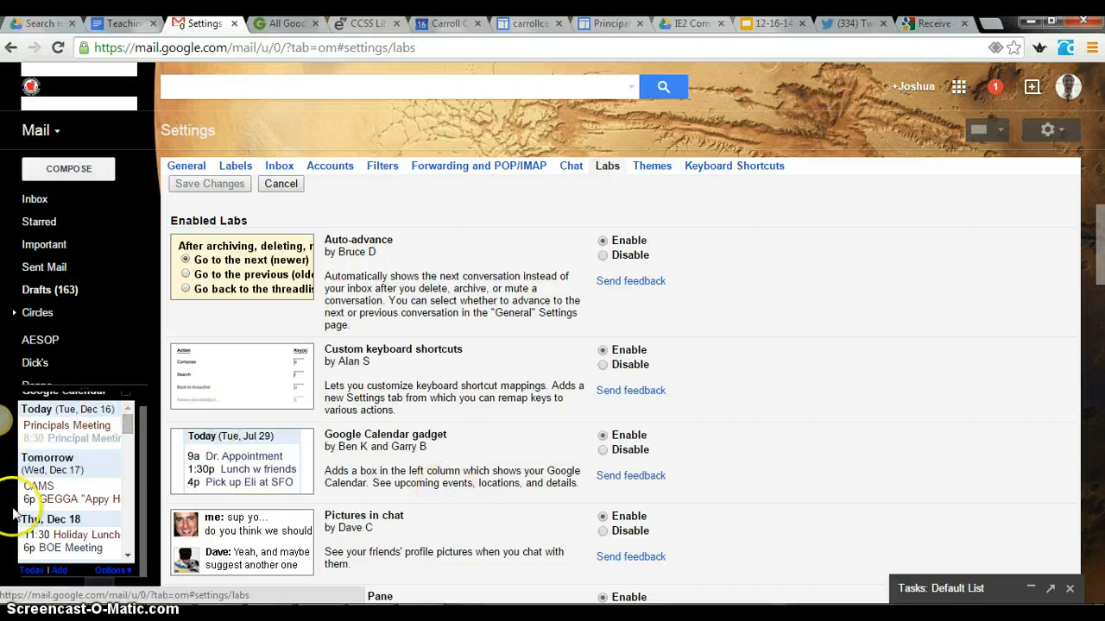
scroll(779, 412, "down", 3)
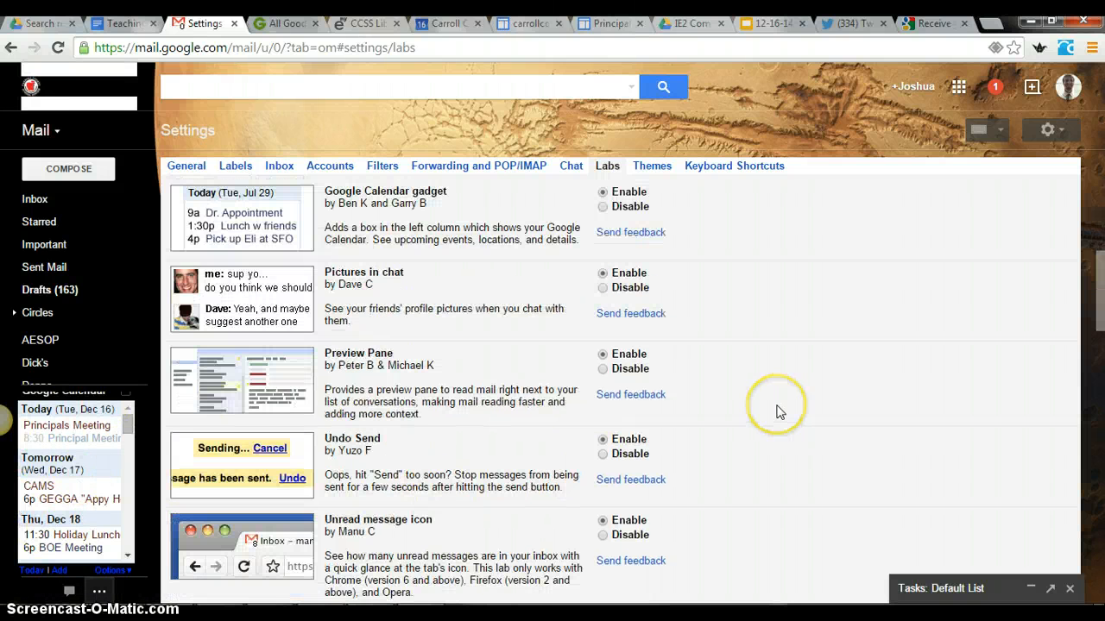
scroll(779, 411, "down", 1)
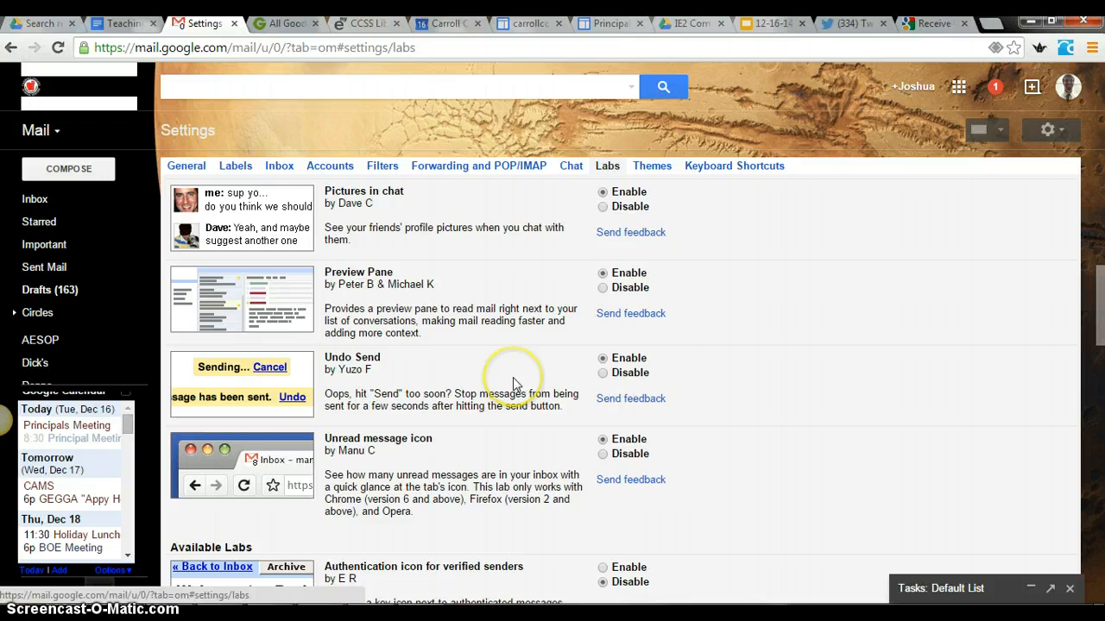
scroll(795, 376, "down", 2)
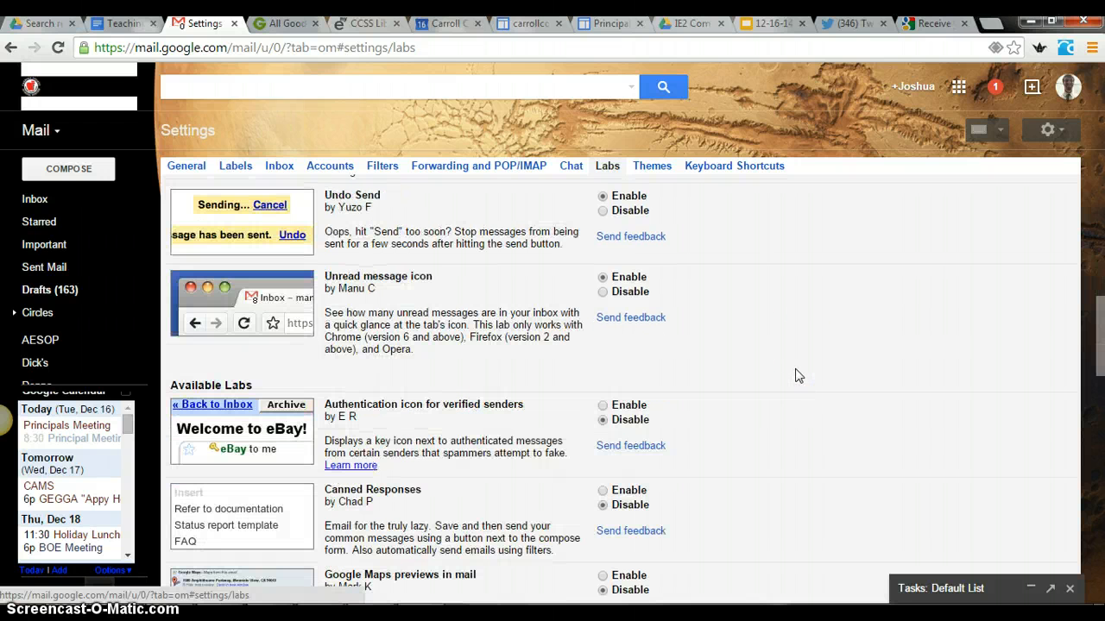
Step: Review the remaining available labs down to Yelp previews in mail, and leave the Labs settings without saving changes
scroll(733, 330, "down", 5)
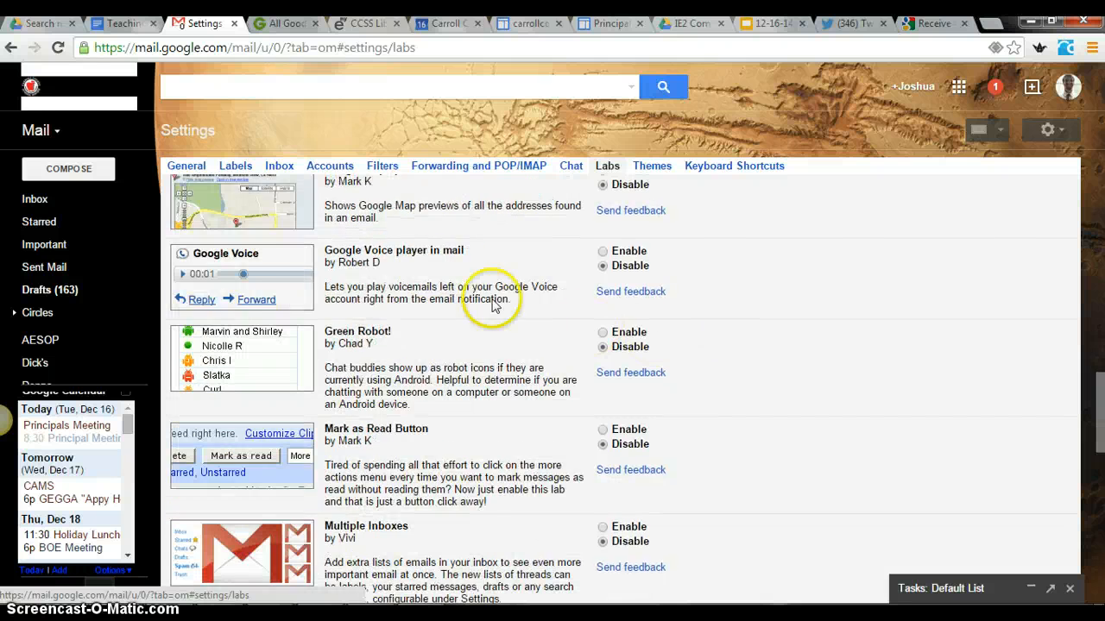
scroll(547, 323, "down", 3)
scroll(518, 348, "down", 1)
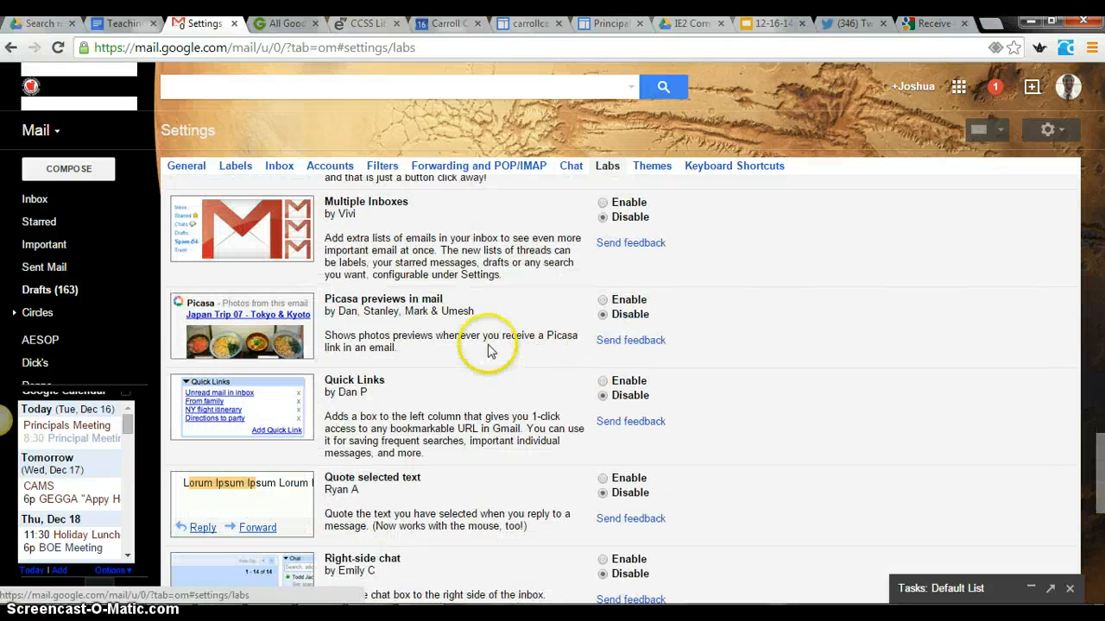
scroll(490, 362, "down", 4)
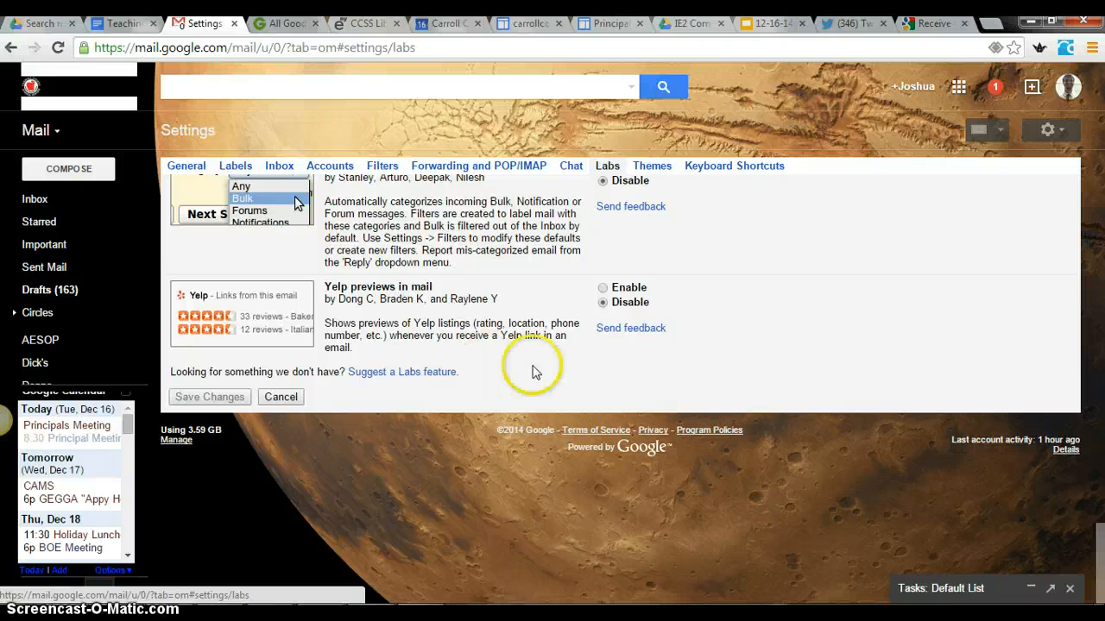
left_click(281, 397)
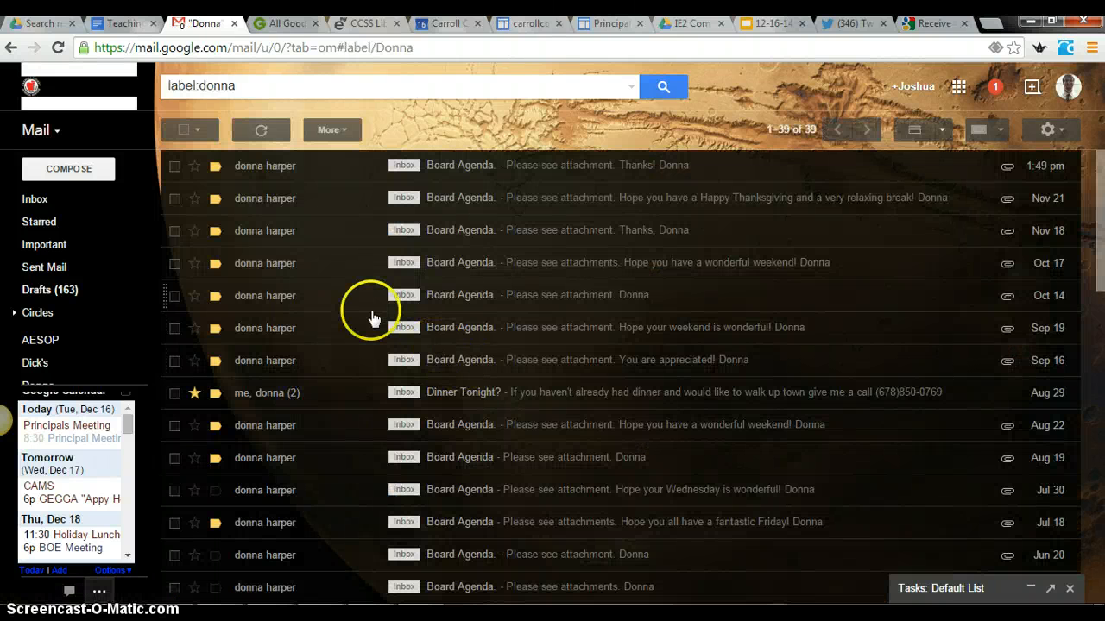
Step: View the default task list, minimise it, and return to the inbox
left_click(41, 130)
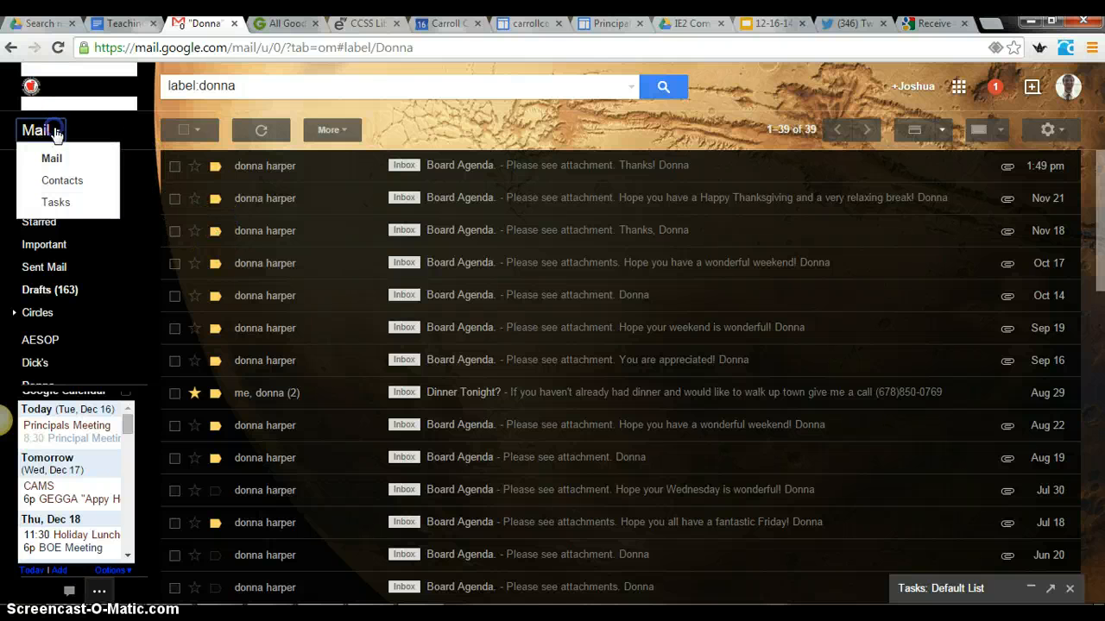
left_click(57, 202)
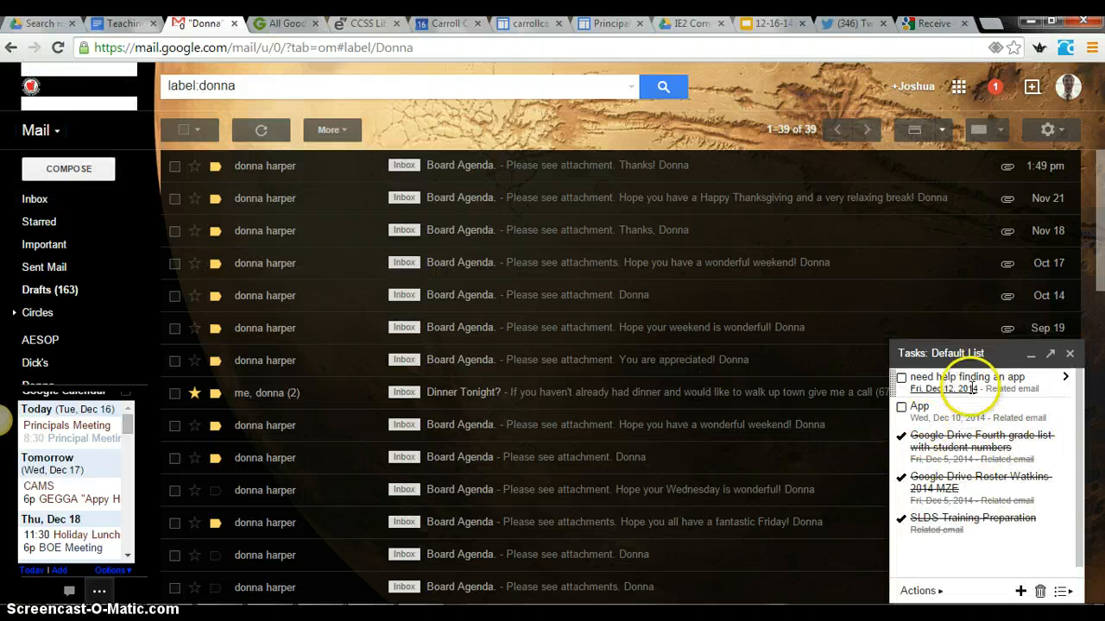
left_click(1029, 359)
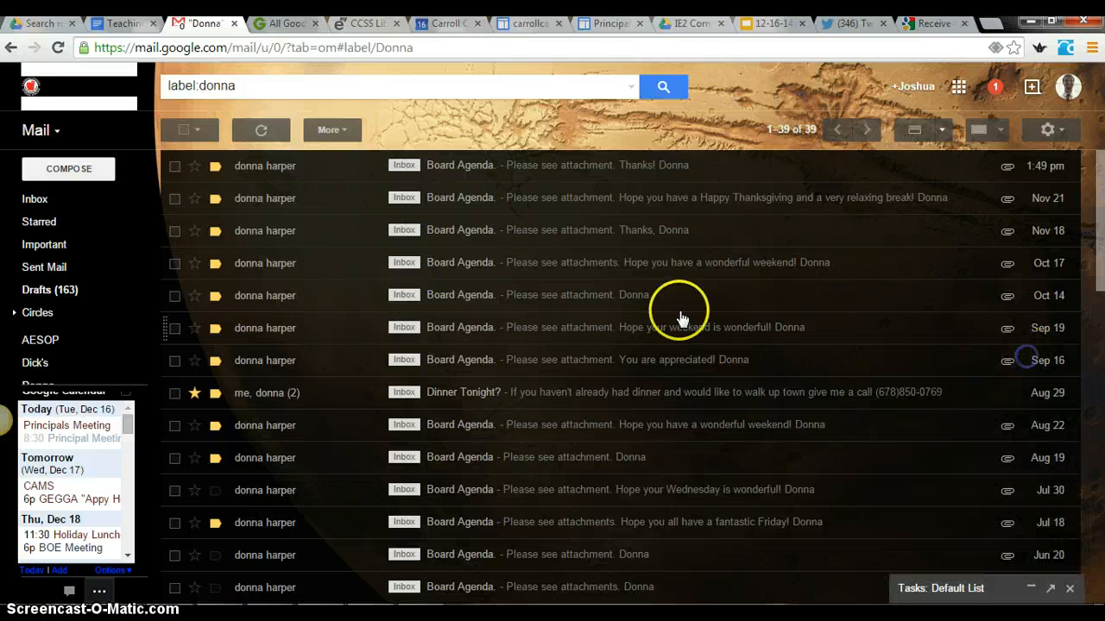
left_click(66, 204)
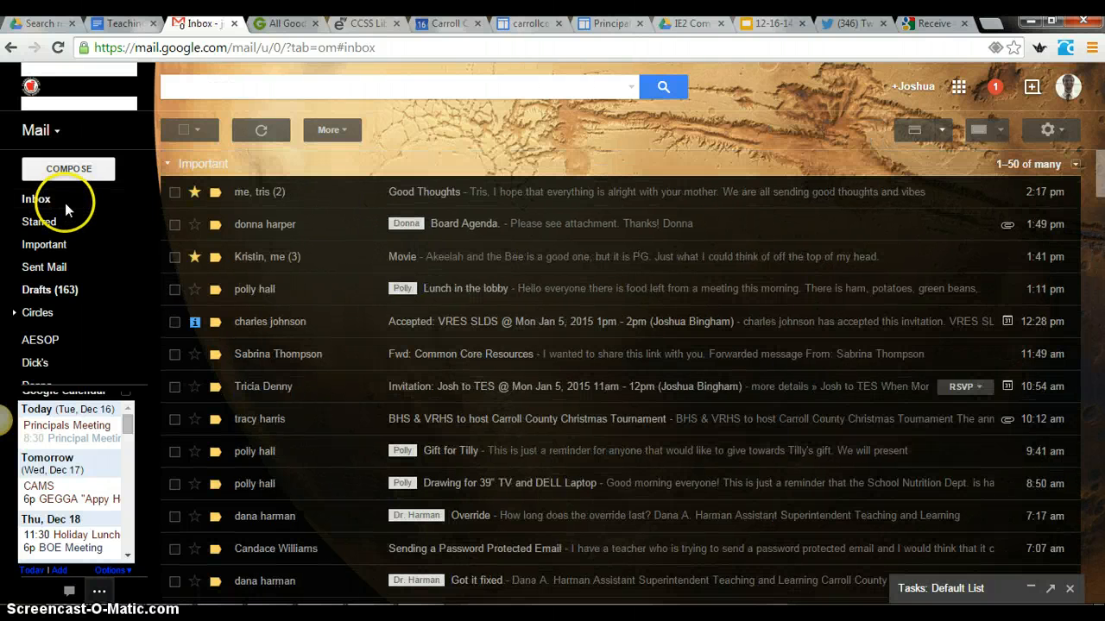
Step: Open the "Movie" conversation from the Important section of the inbox and add it to the task list
left_click(341, 262)
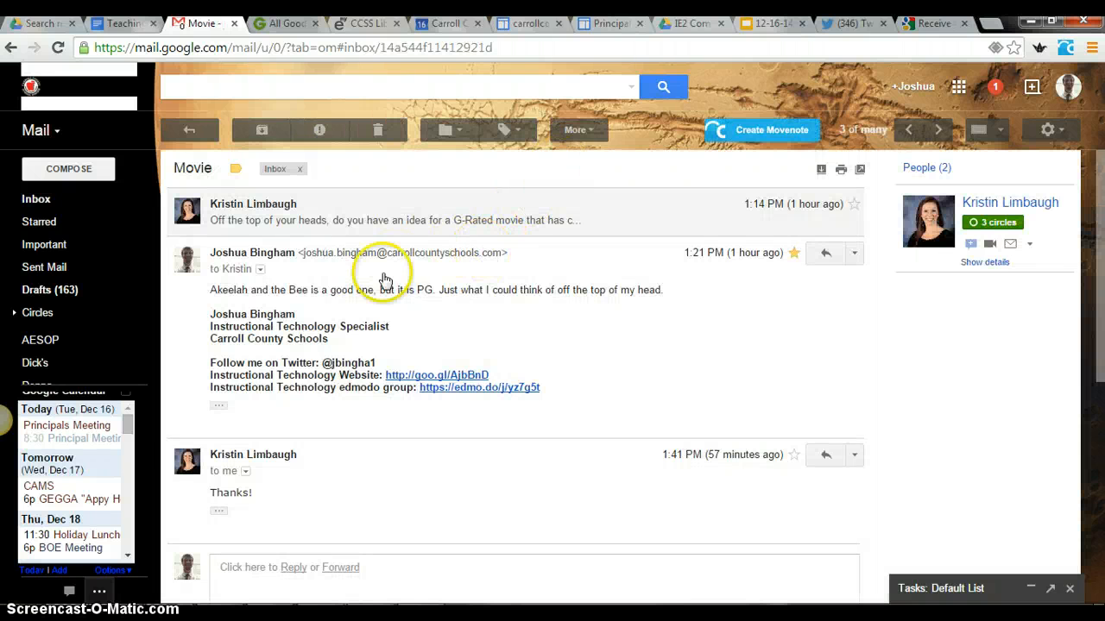
left_click(592, 130)
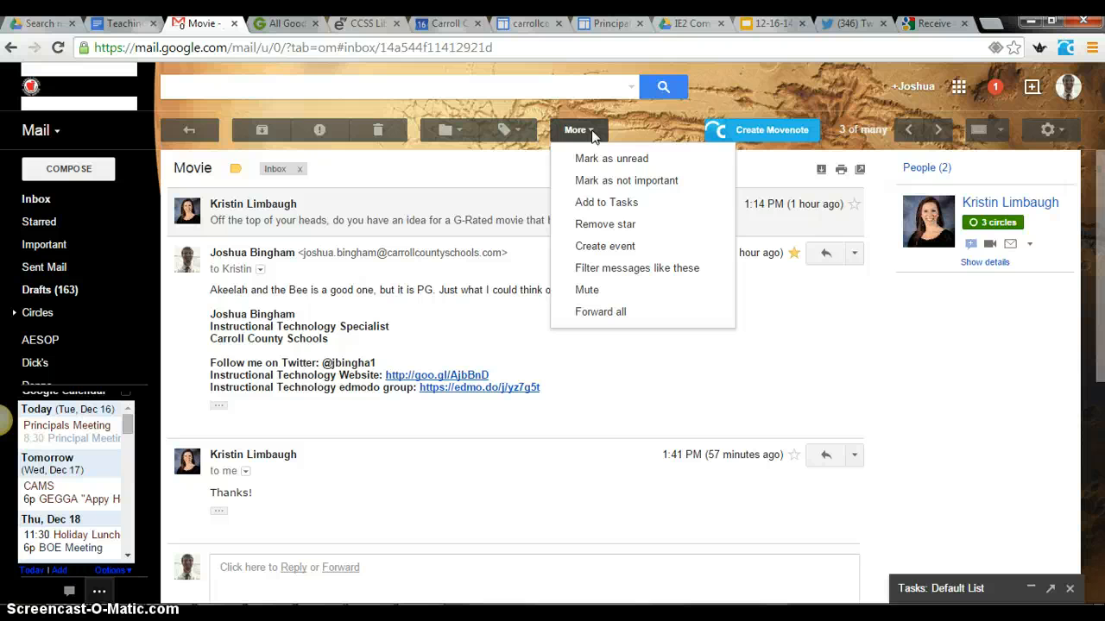
left_click(624, 205)
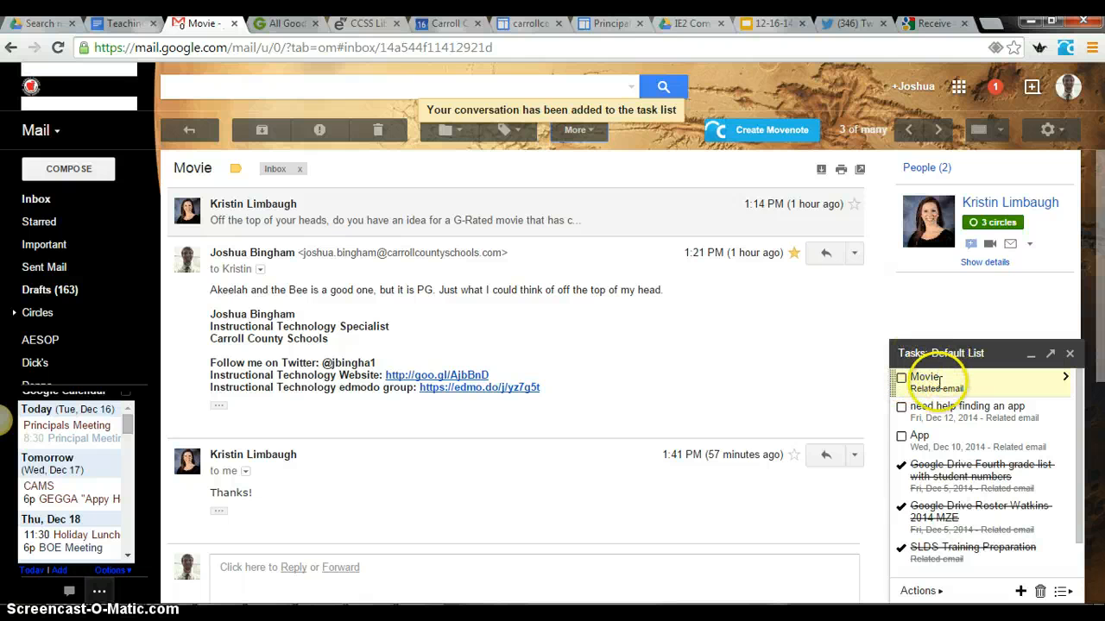
Step: Set the due date of the "Movie" task to December 19, 2014
left_click(1067, 380)
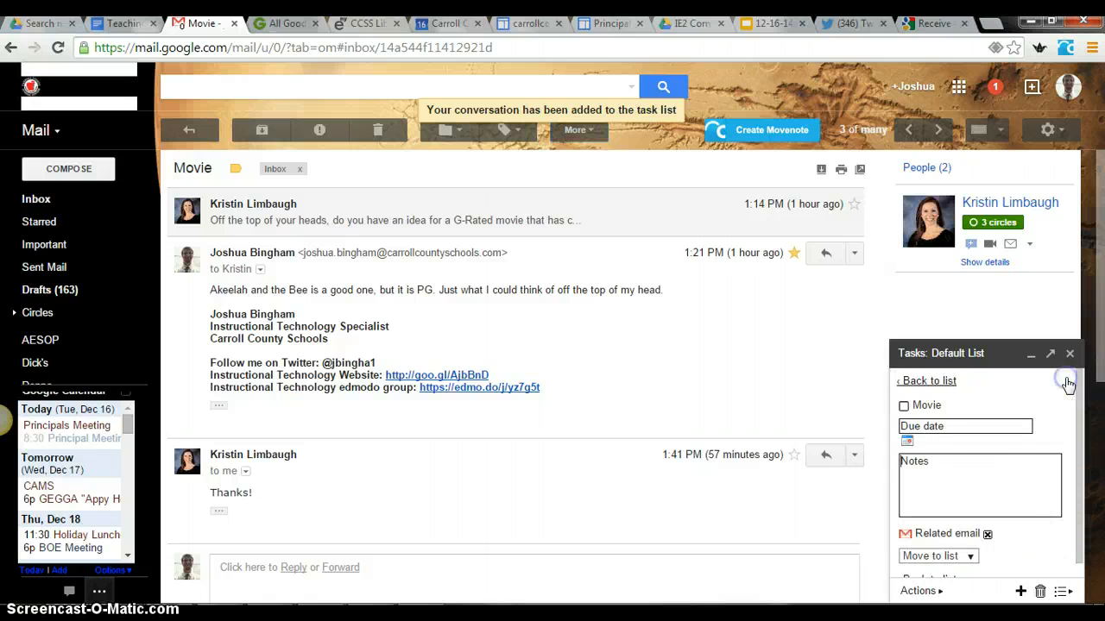
left_click(907, 442)
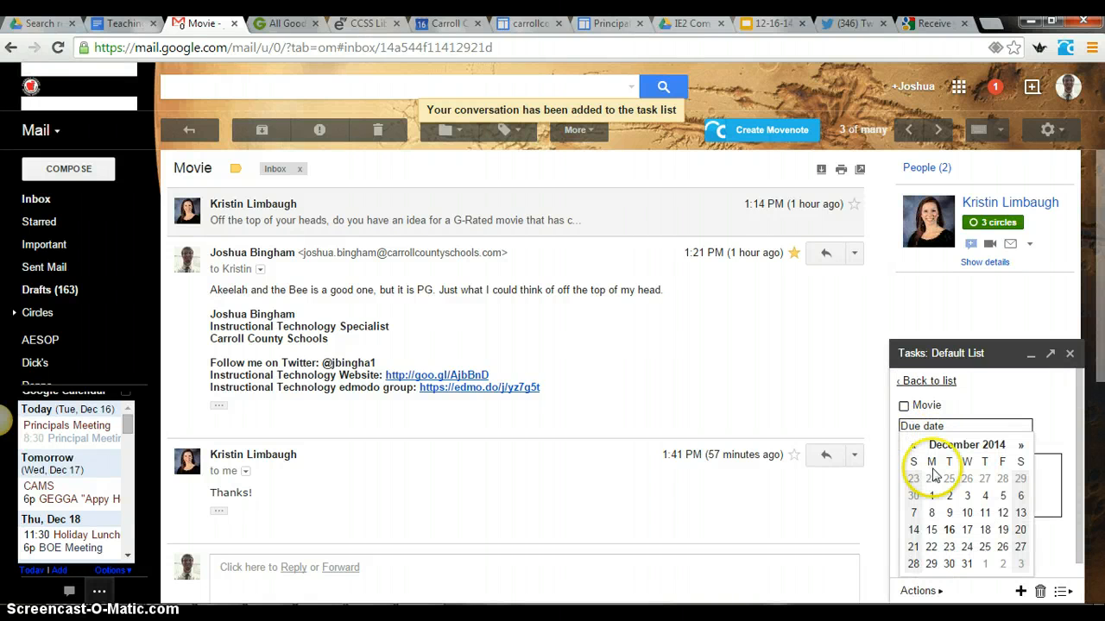
left_click(1003, 531)
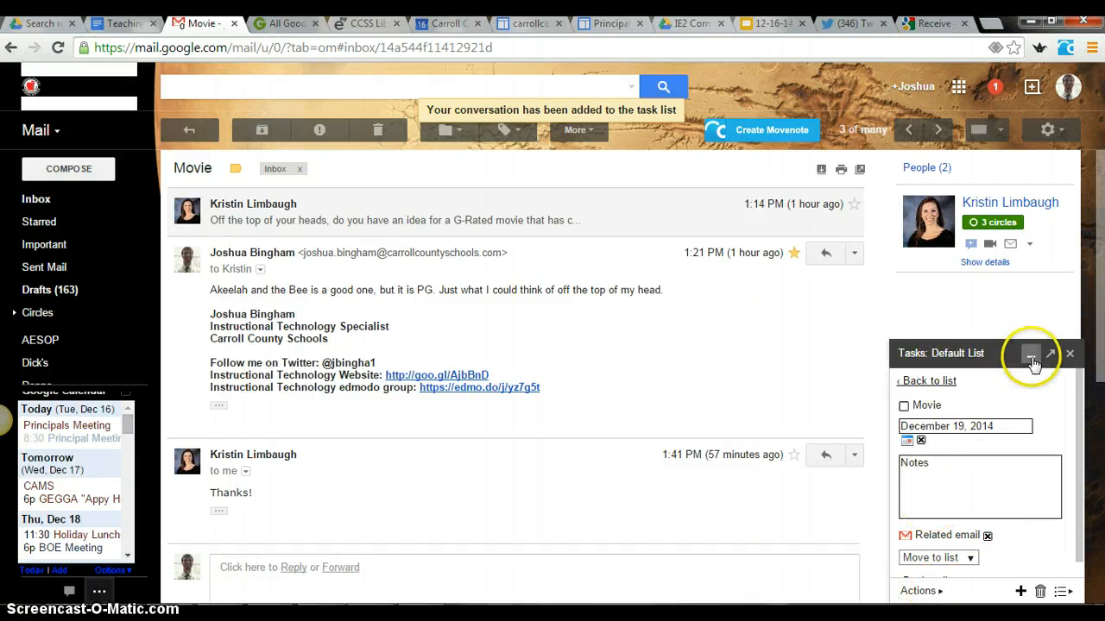
Step: Switch to Google Calendar, dismiss the open event pop-up, display December 2014, and refresh the calendar's tasks
left_click(448, 23)
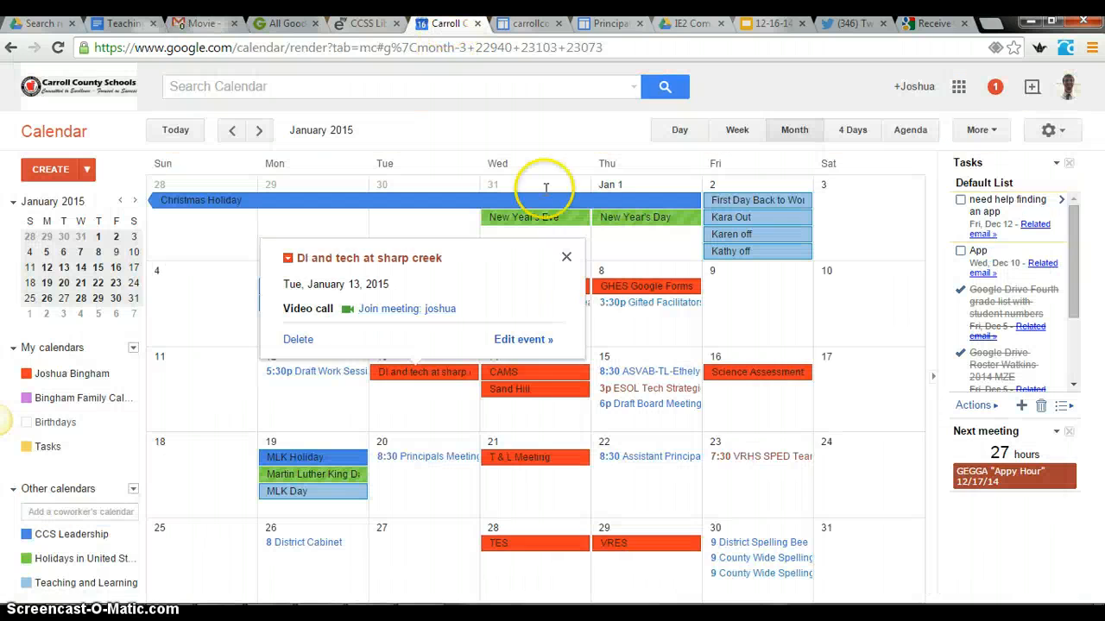
left_click(566, 259)
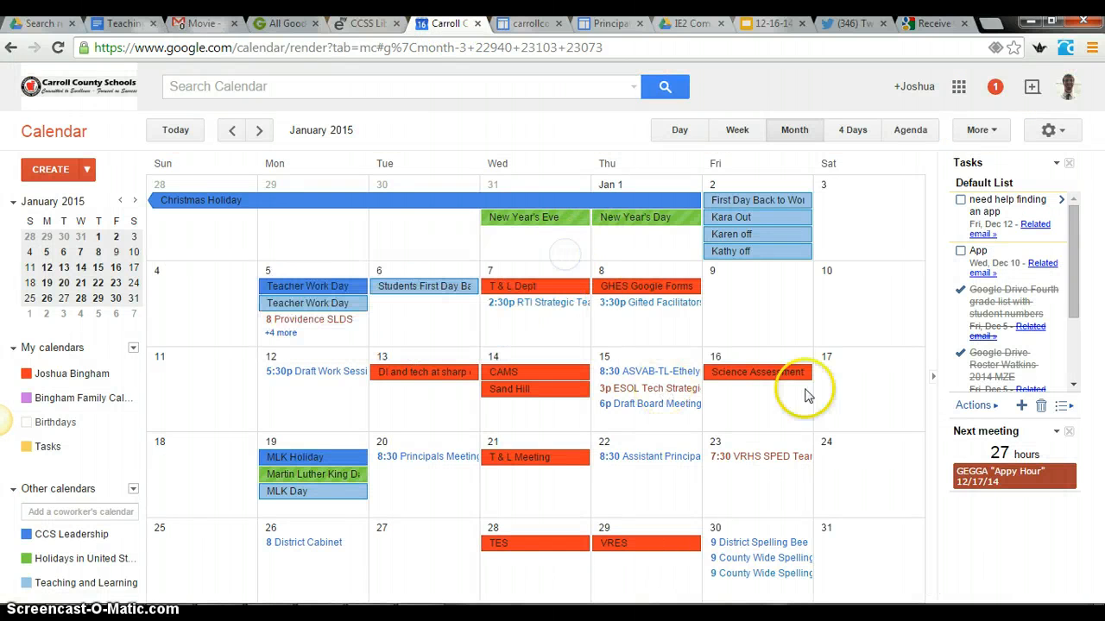
left_click(230, 132)
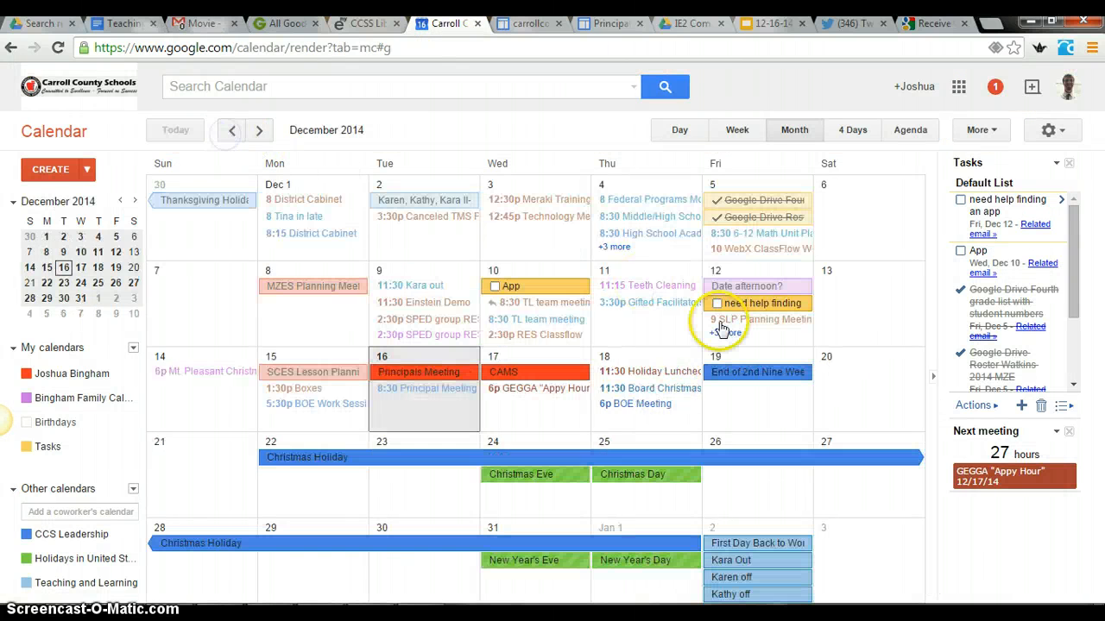
left_click(750, 406)
left_click(227, 358)
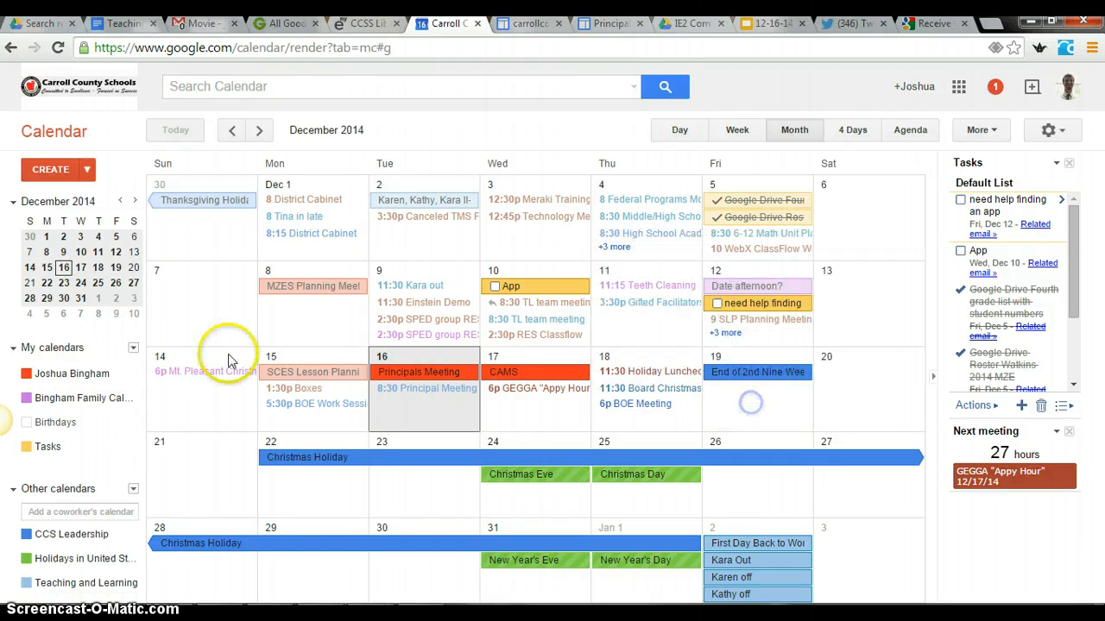
double_click(57, 448)
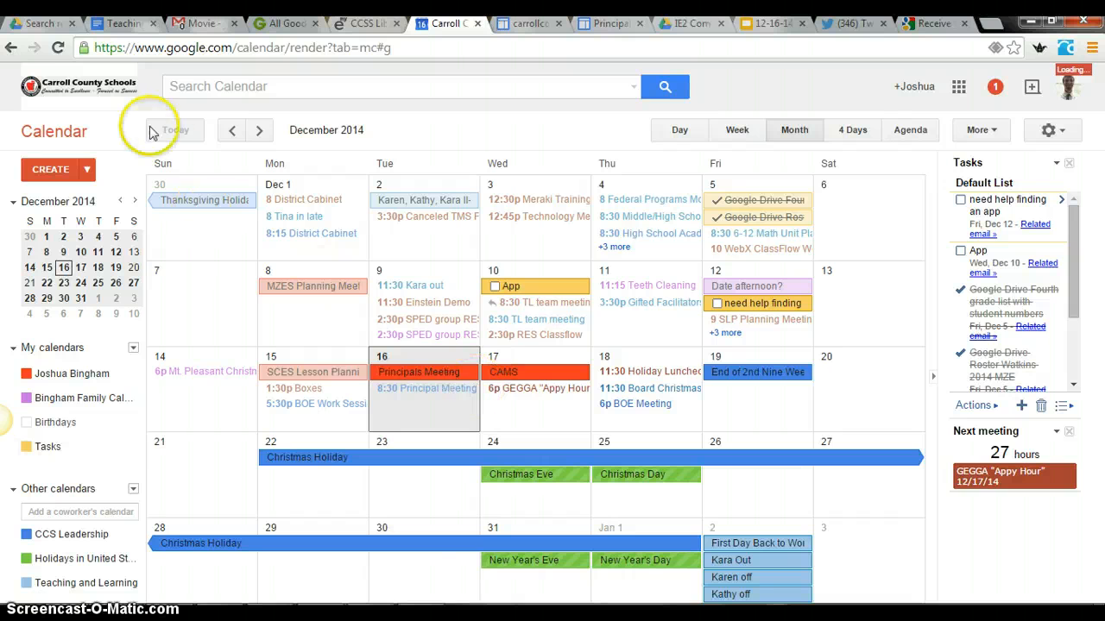
left_click(58, 47)
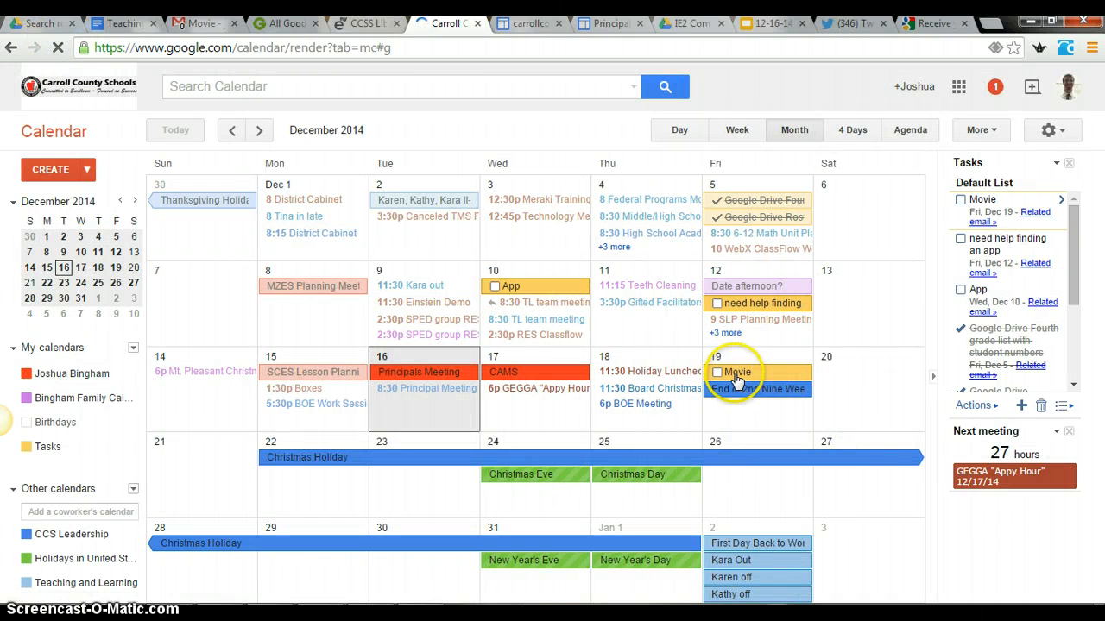
Step: Open the "Movie" task on December 19 in the calendar, view its related email, and close that email
left_click(738, 374)
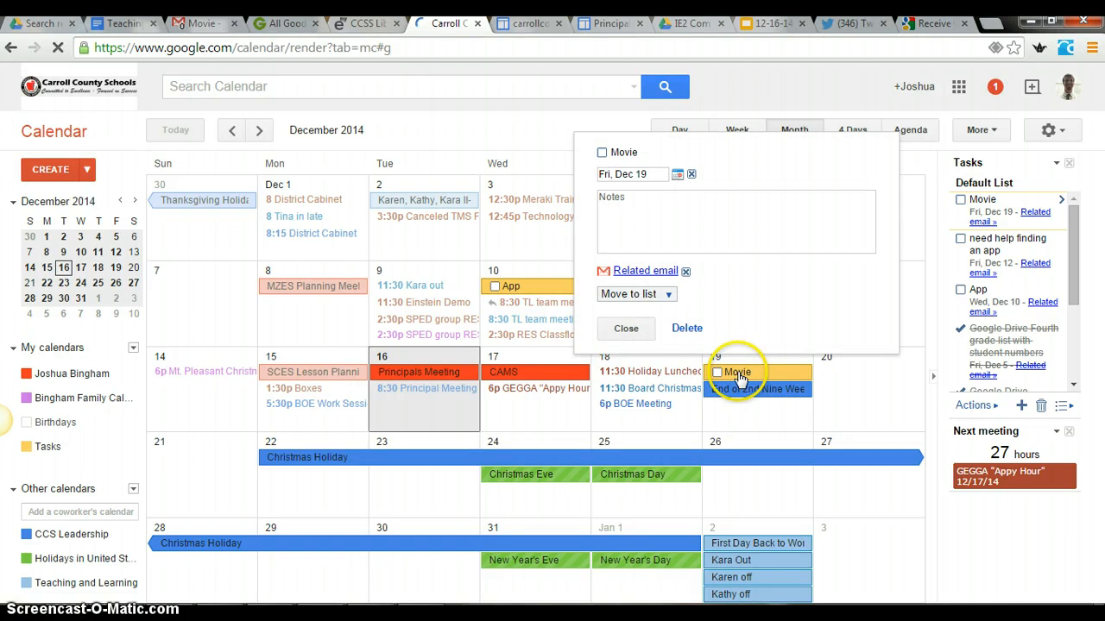
left_click(652, 273)
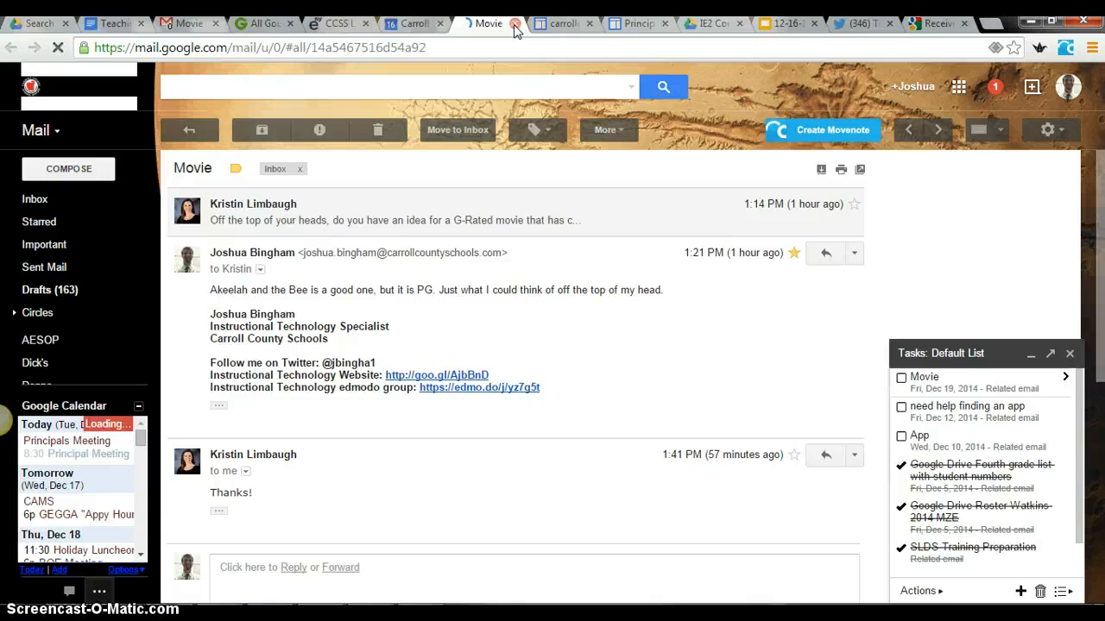
left_click(514, 24)
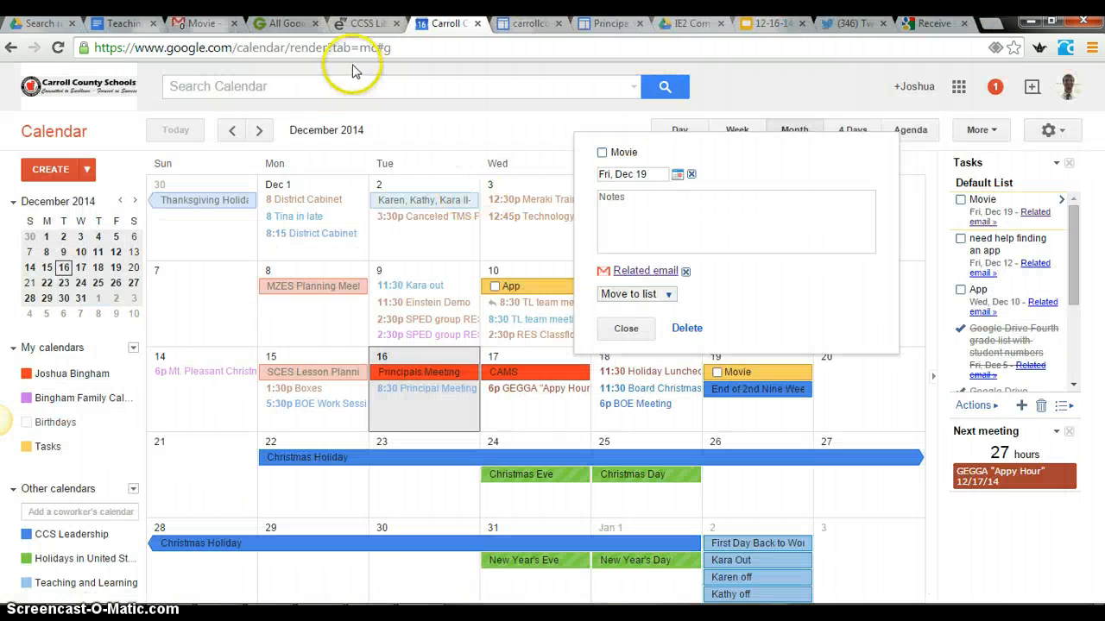
Step: Switch back to Gmail, open the Daily Agenda email from Google Calendar in the inbox, and close the task list
key("ctrl+3")
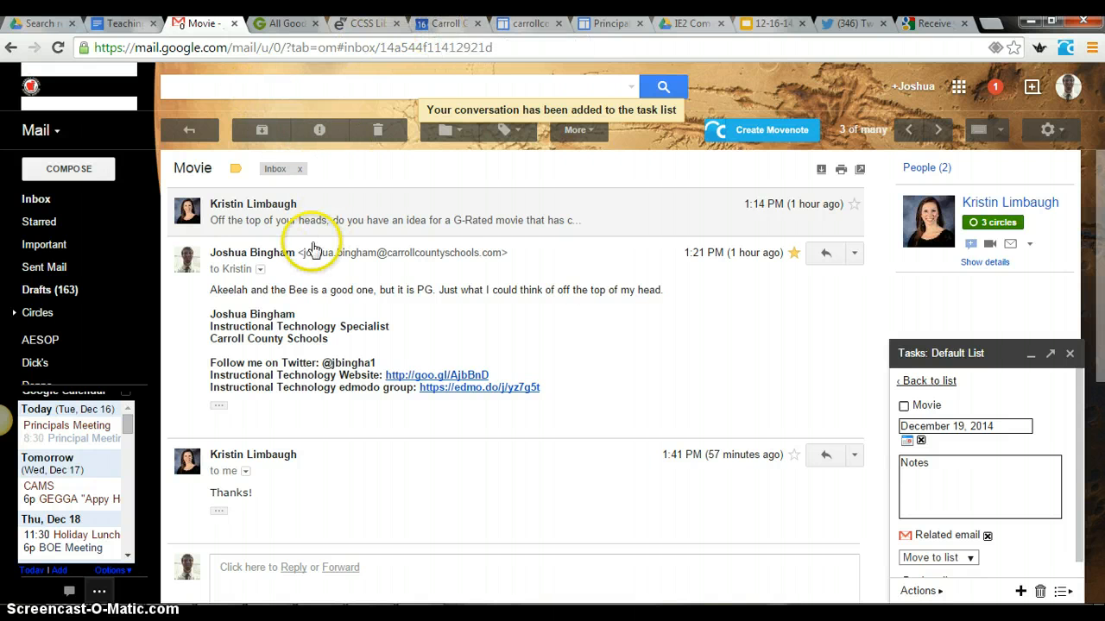
left_click(60, 200)
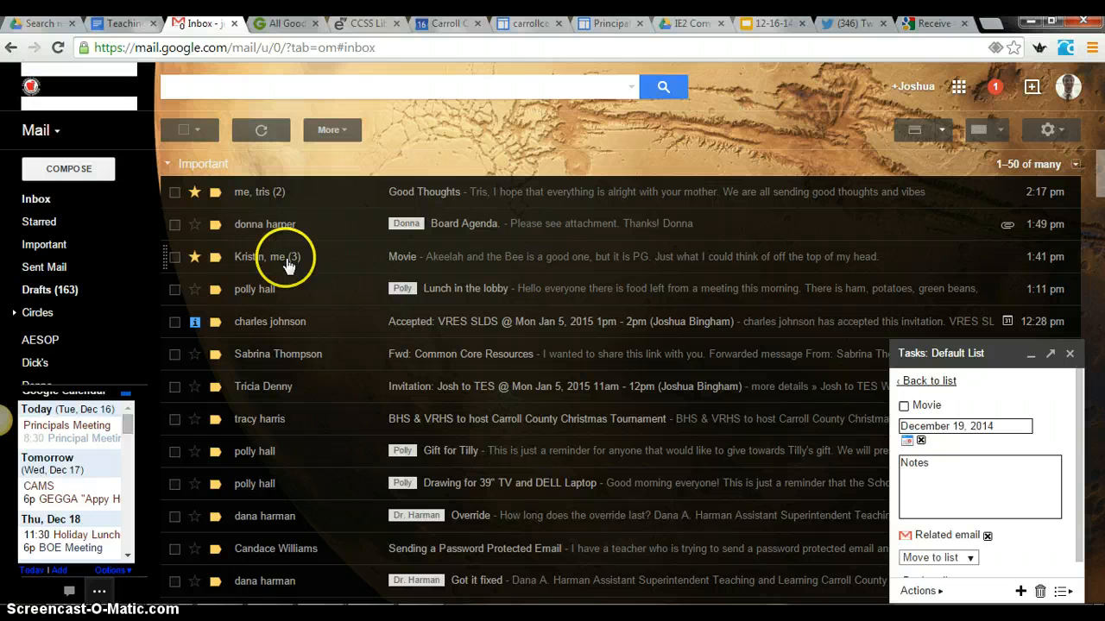
scroll(287, 265, "down", 4)
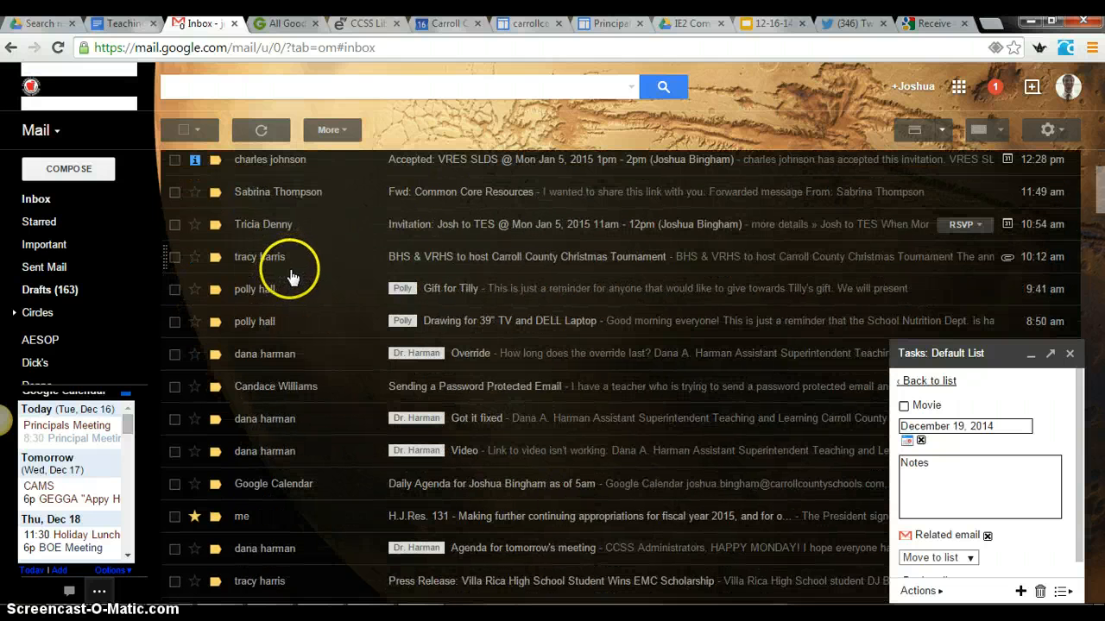
left_click(444, 493)
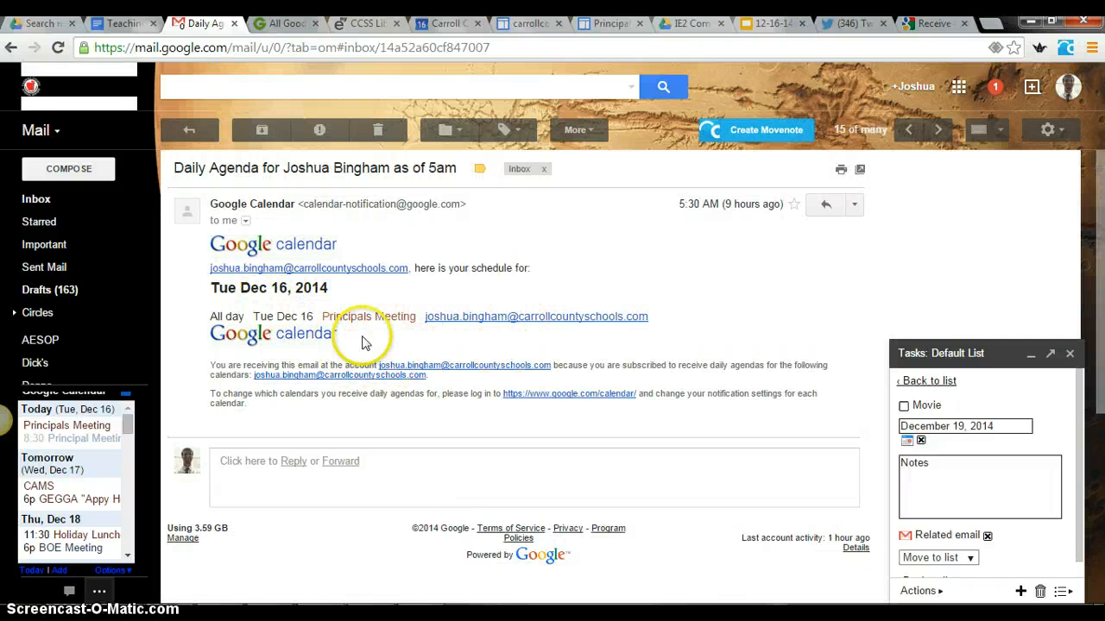
left_click(1069, 353)
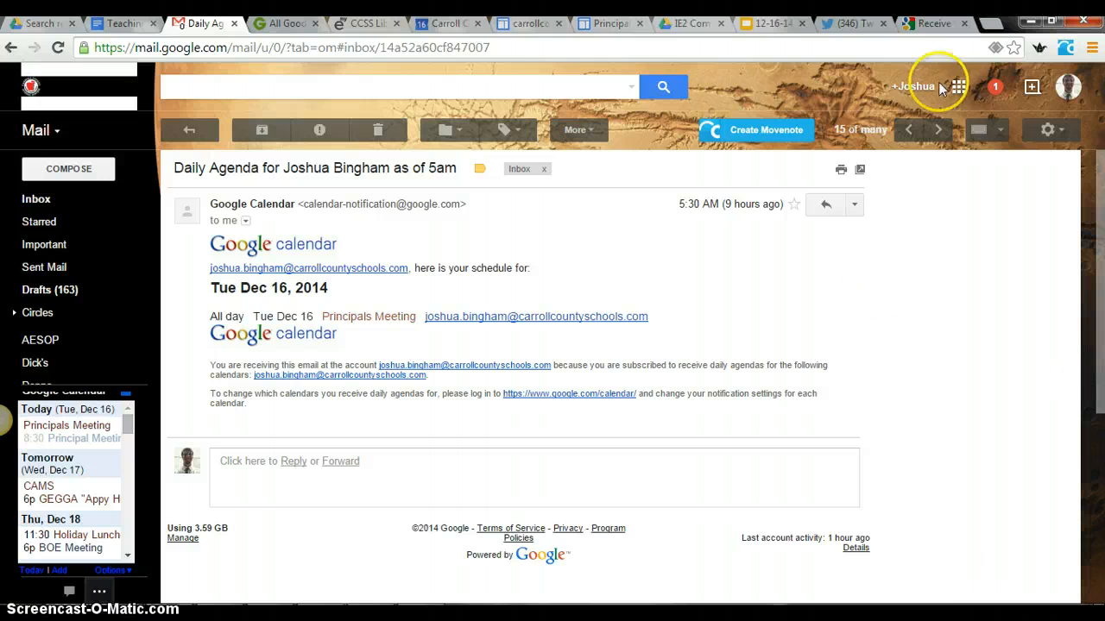
Step: Switch to Google Calendar, review the personal calendar's notification settings down to the Daily agenda email option, and save them
left_click(442, 24)
mouse_move(105, 377)
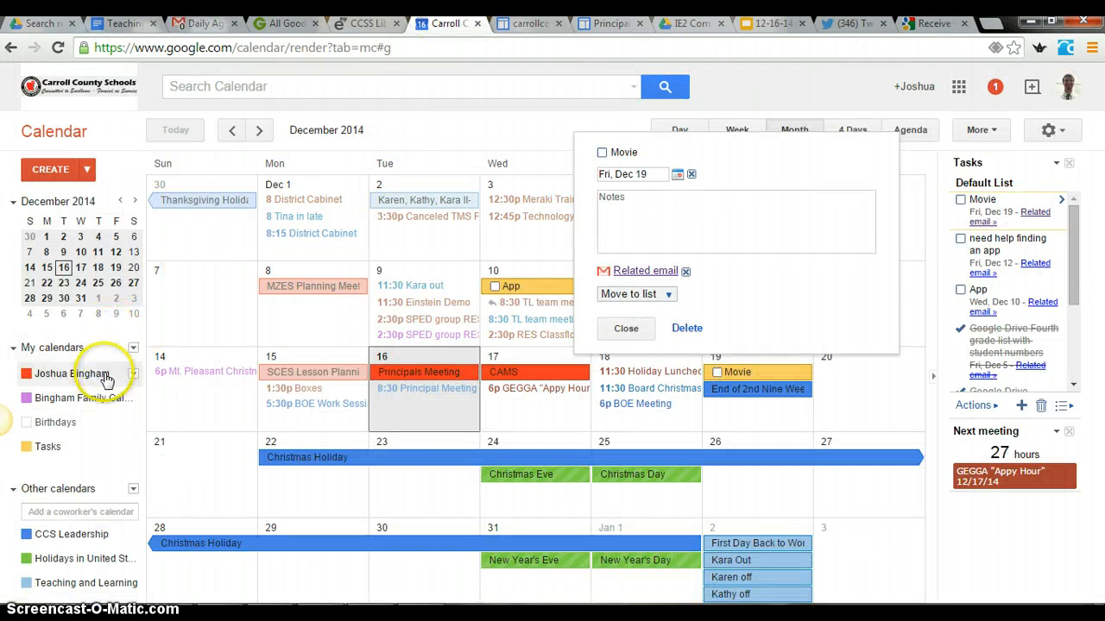
left_click(132, 377)
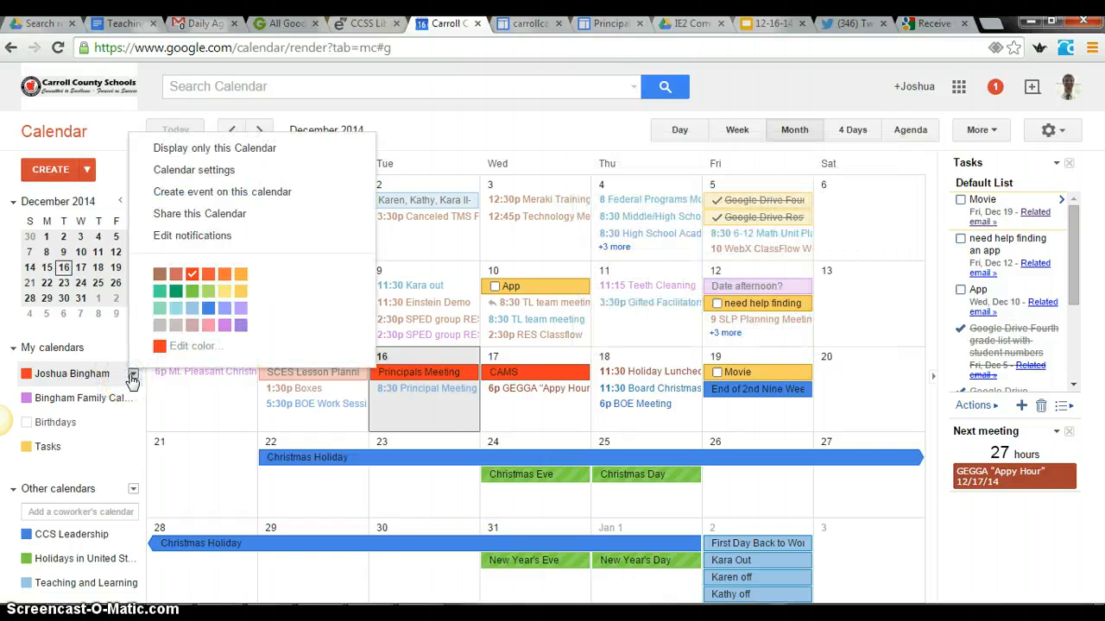
left_click(193, 235)
scroll(209, 242, "down", 3)
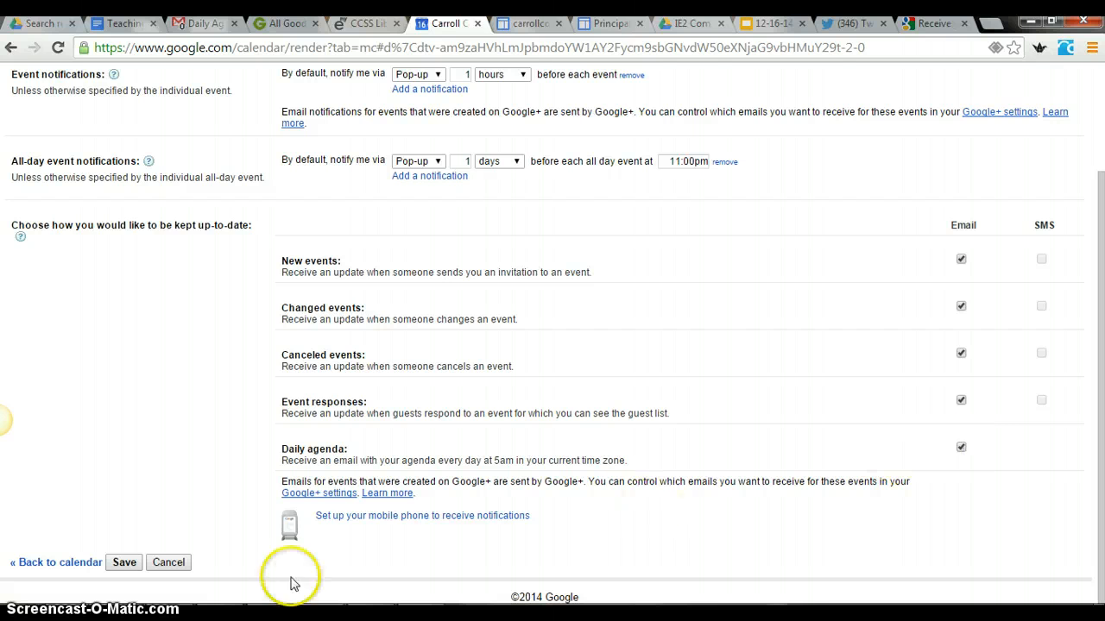
left_click(124, 561)
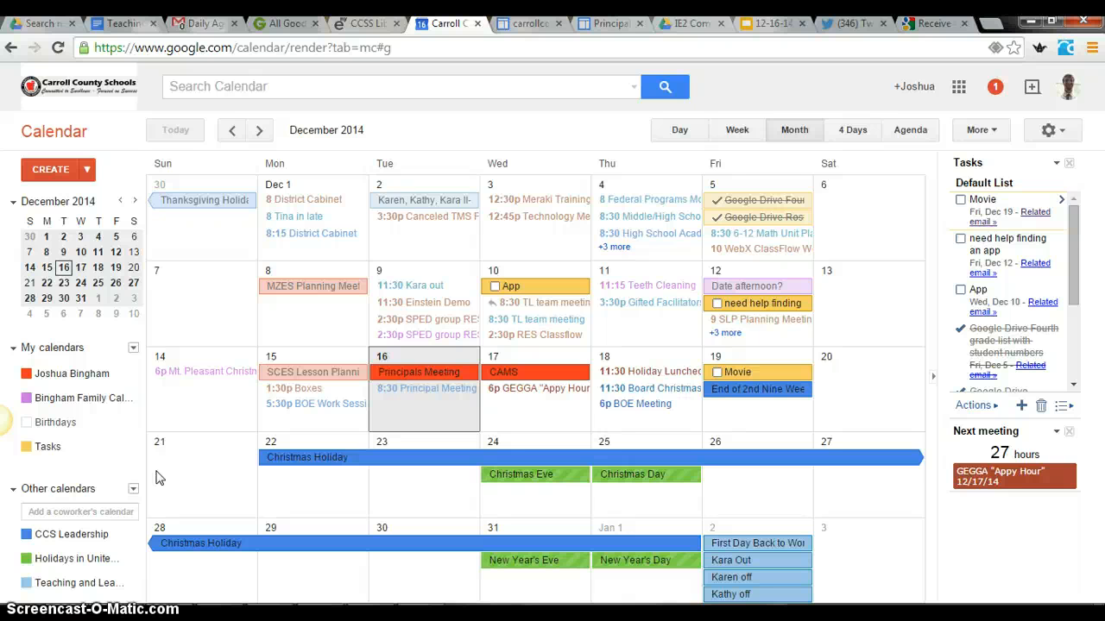
Step: Switch back to Gmail and reopen the default task list beside the Daily Agenda email
left_click(207, 24)
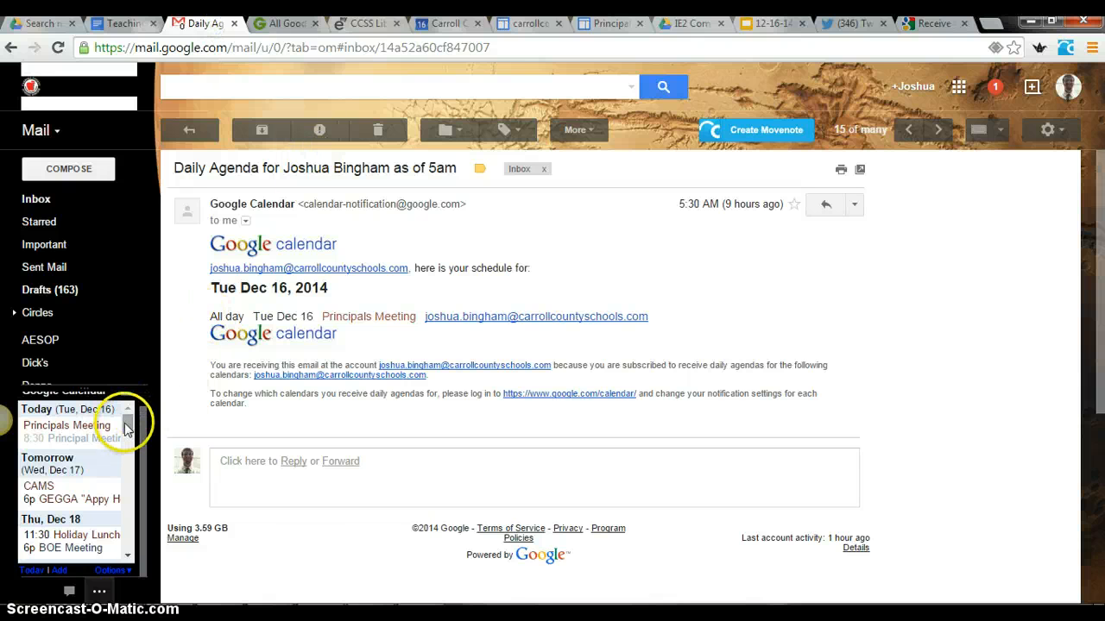
left_click(52, 134)
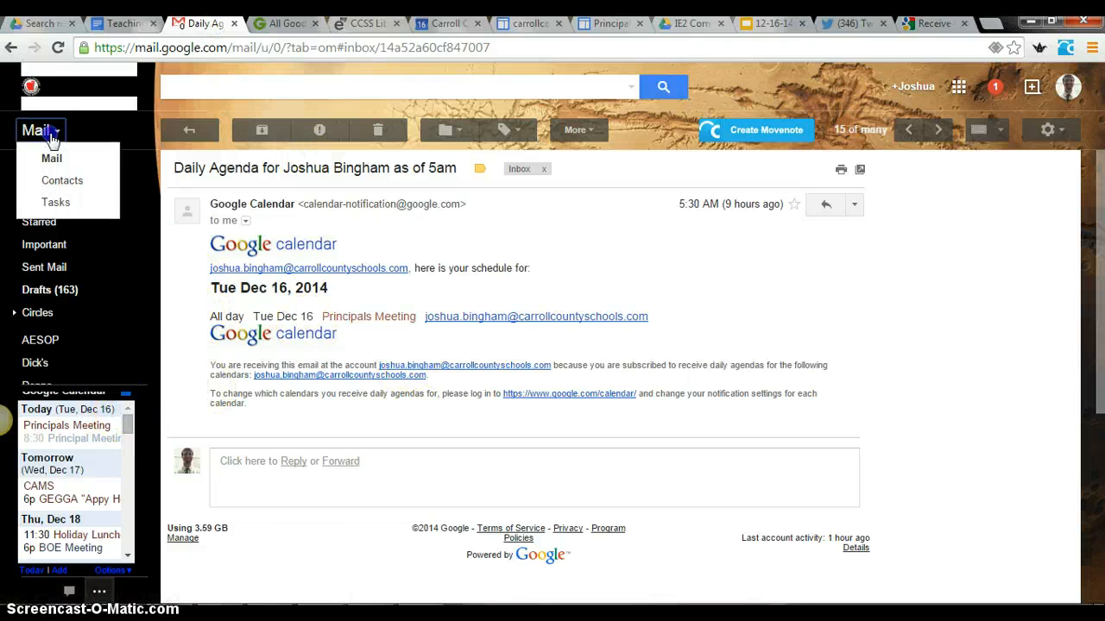
left_click(77, 202)
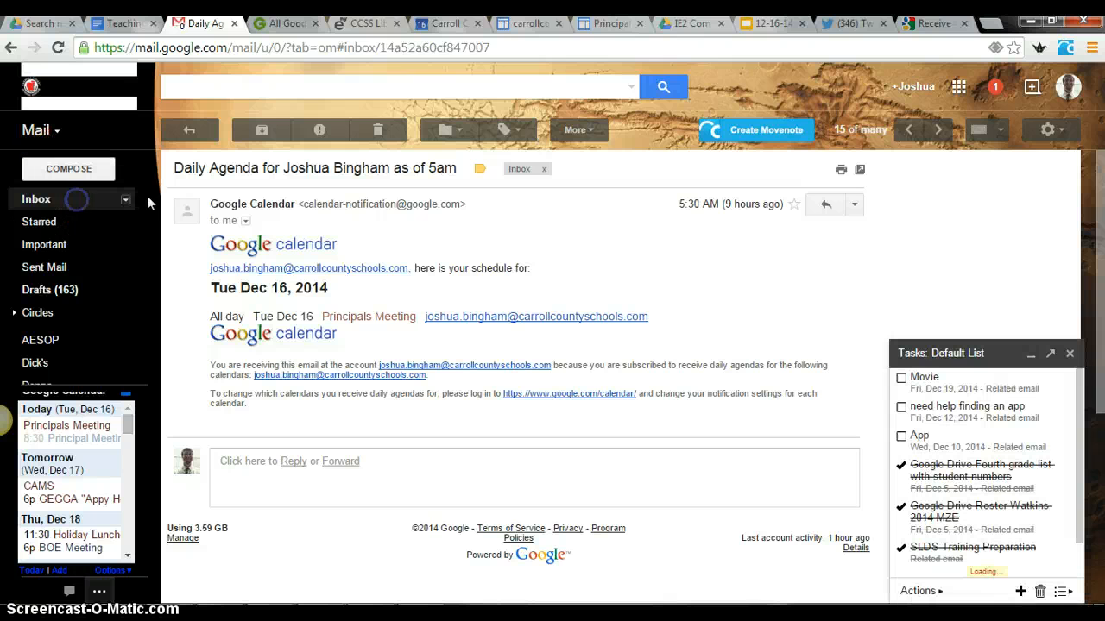